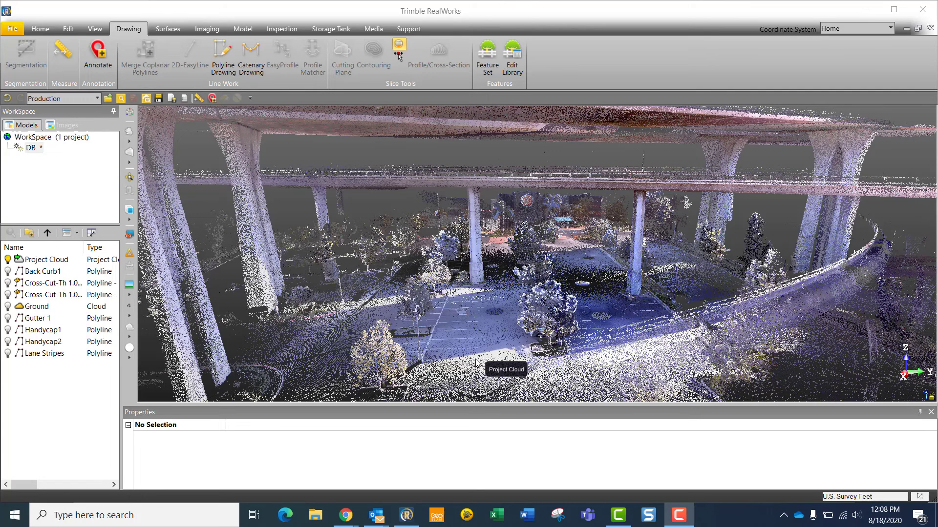
Orbit and zoom the cloud to inspect the area under the bridge
scroll(484, 299, "down", 6)
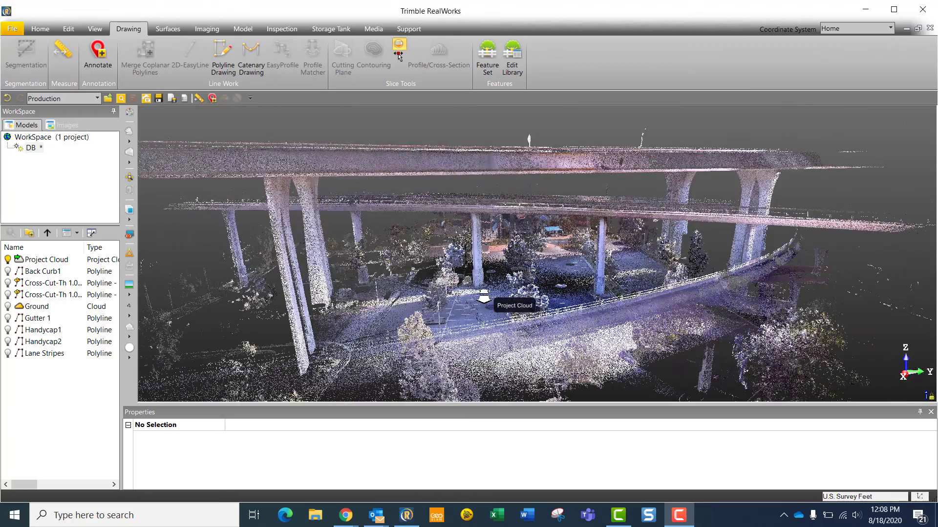
scroll(493, 293, "up", 4)
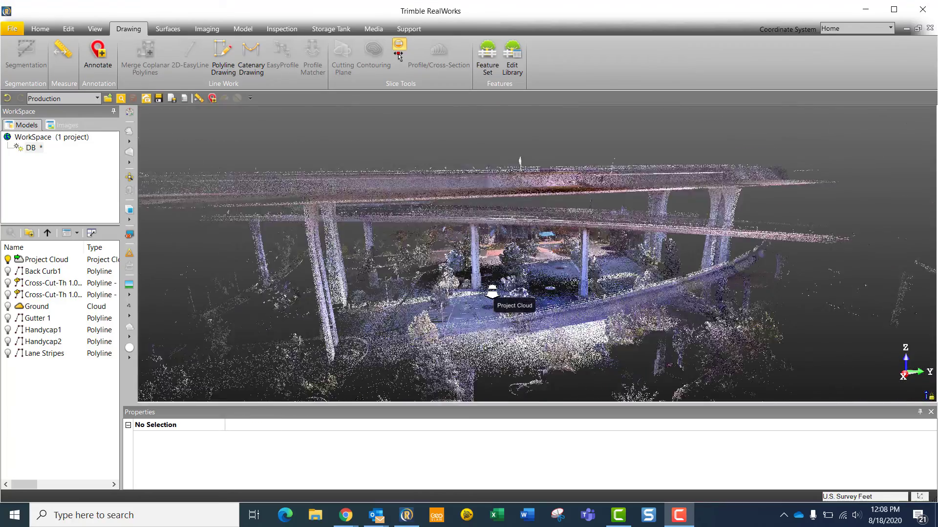
scroll(492, 293, "down", 3)
mouse_move(492, 293)
left_mouse_down()
mouse_move(481, 312)
mouse_move(487, 296)
left_mouse_up()
scroll(488, 296, "up", 4)
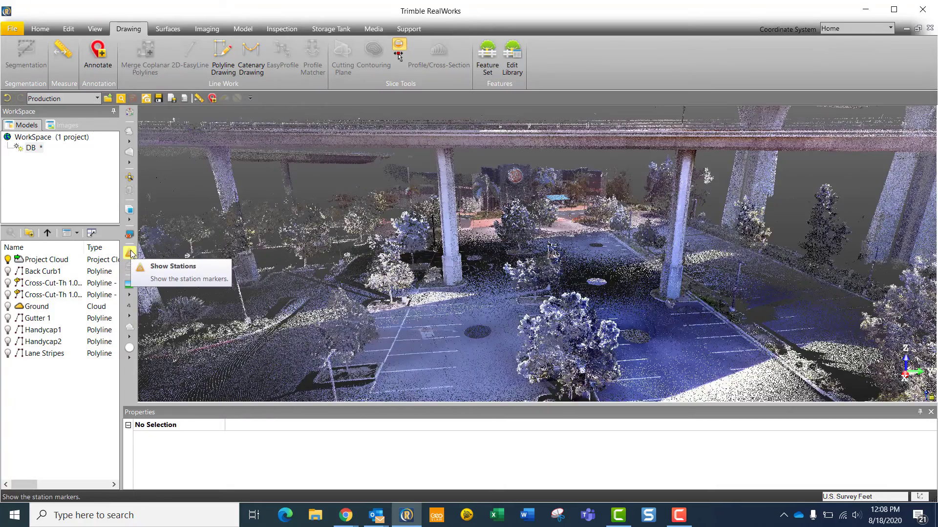
Display the scanner station markers and orbit around the pillars to a high diagonal site view
left_click(130, 254)
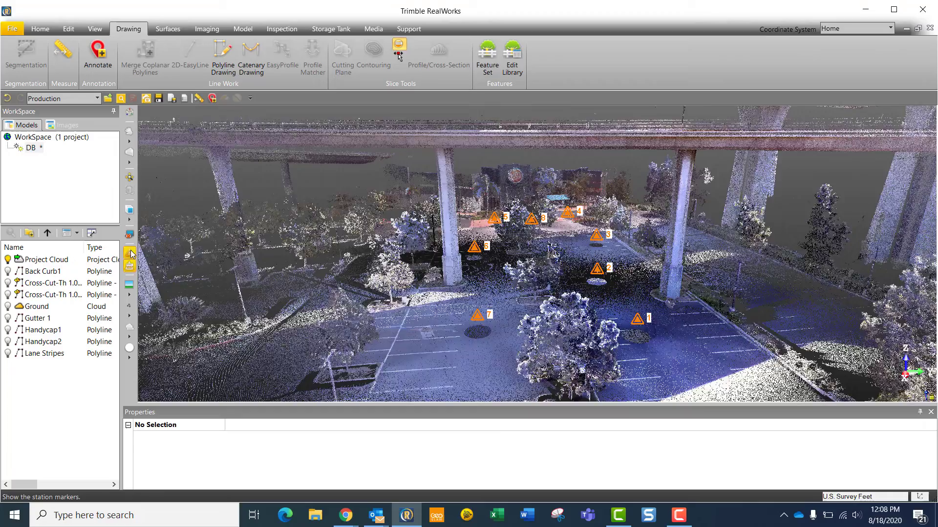
left_click_drag(470, 265, 541, 256)
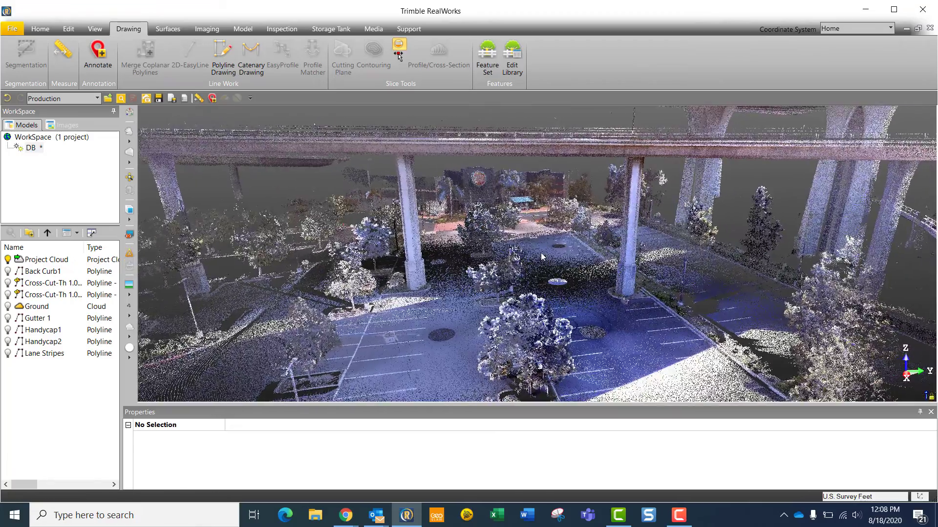
scroll(513, 249, "up", 5)
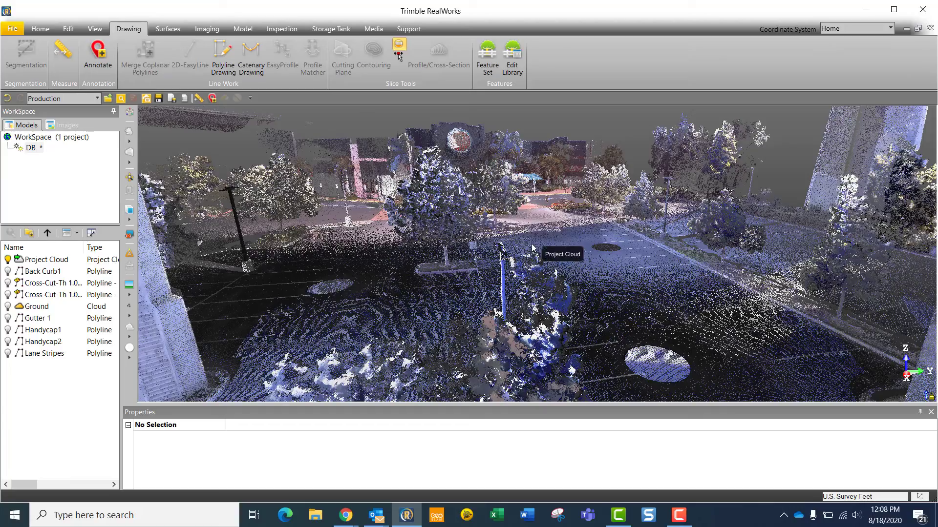
scroll(534, 242, "down", 5)
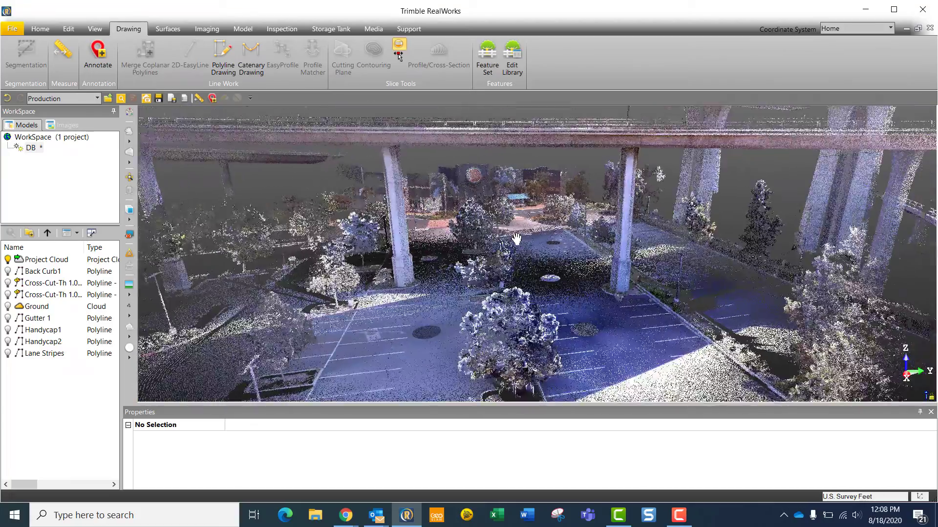
left_click_drag(516, 243, 434, 269)
scroll(511, 239, "up", 6)
scroll(434, 269, "down", 5)
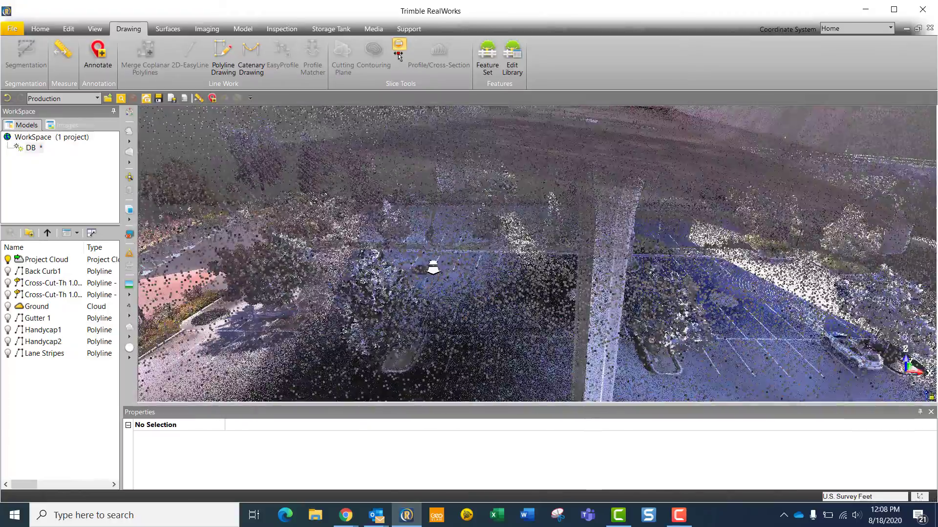
left_click_drag(531, 237, 397, 271)
scroll(368, 289, "down", 3)
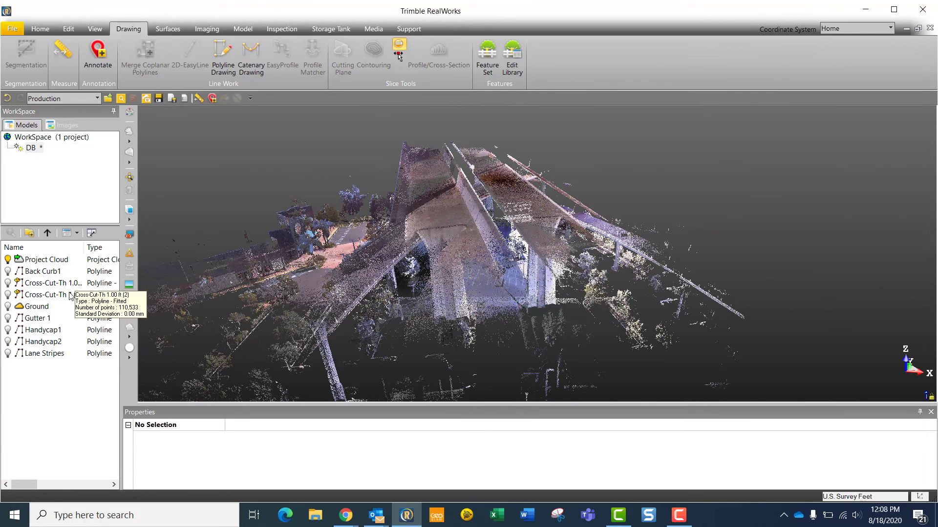
Show only the Ground cloud, hiding Project Cloud, and orbit to a top-down view of the lot
left_click(8, 306)
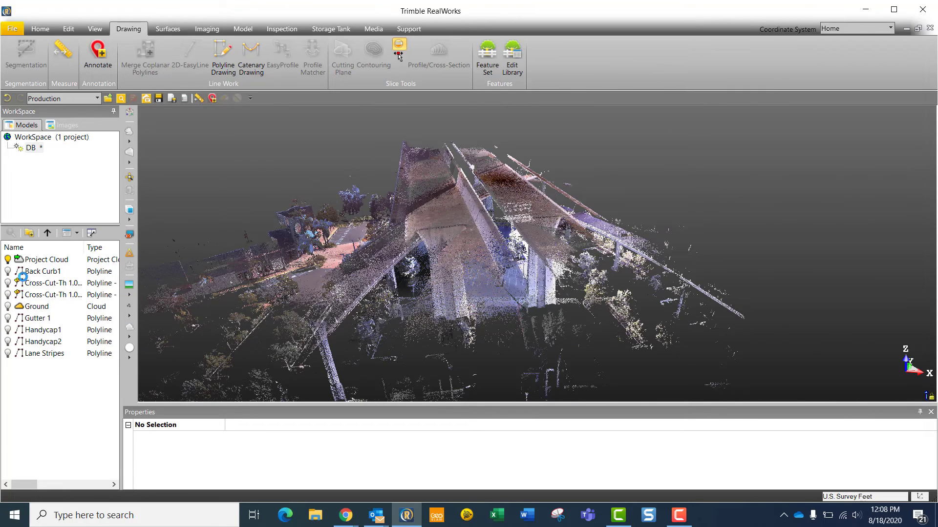
left_click(8, 260)
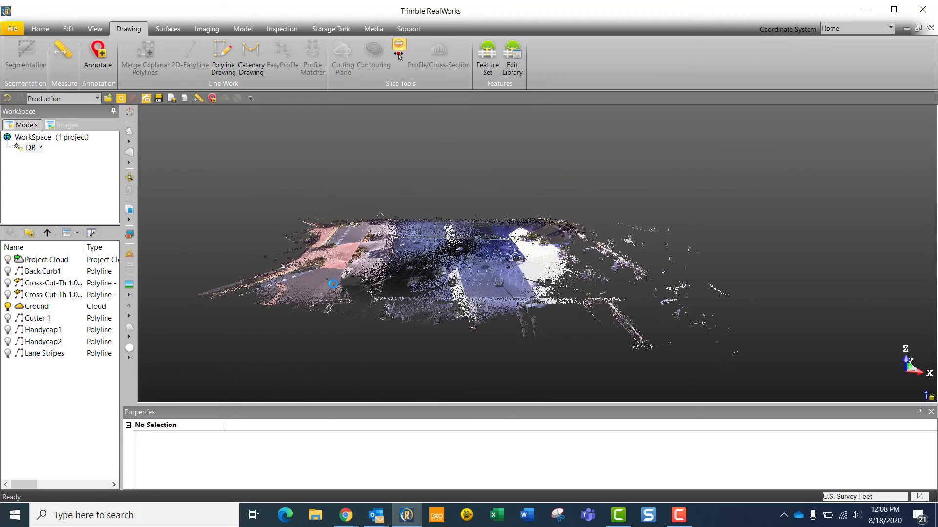
scroll(470, 253, "up", 5)
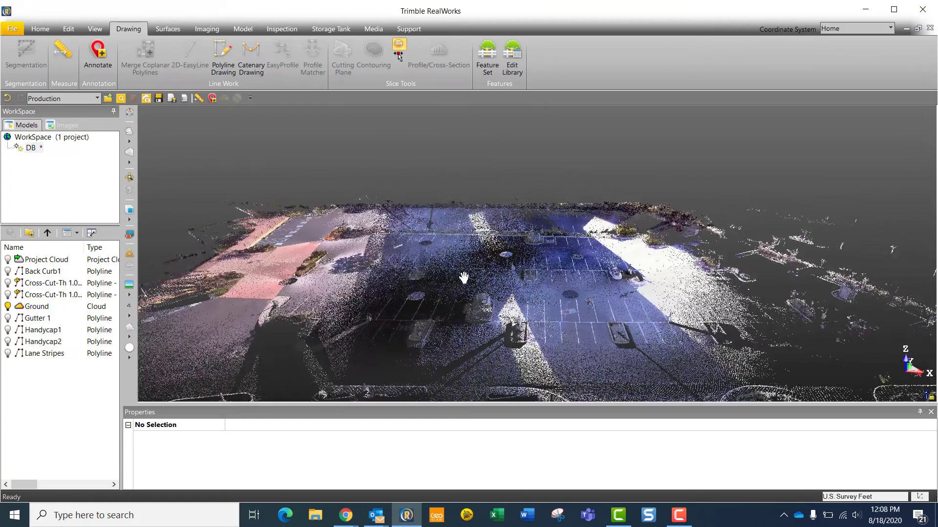
left_click_drag(464, 274, 465, 237)
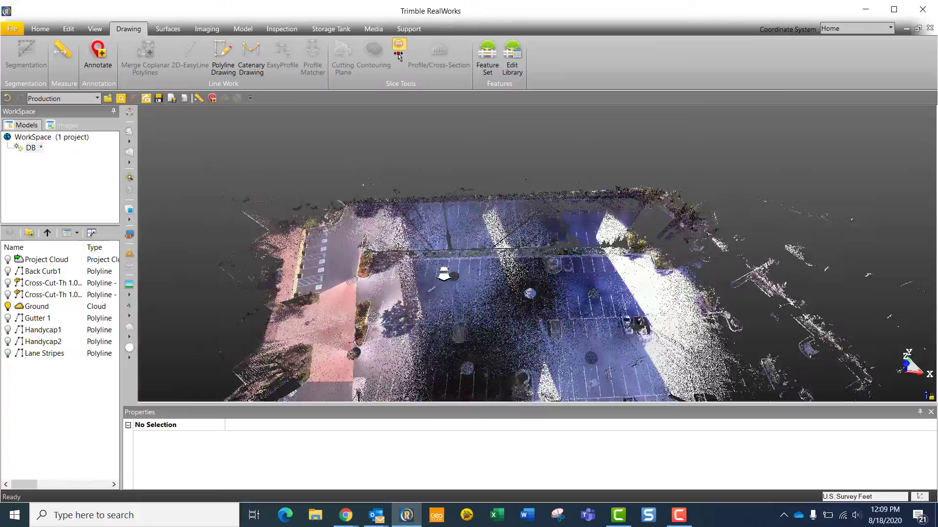
scroll(455, 254, "up", 6)
left_click_drag(446, 273, 470, 291)
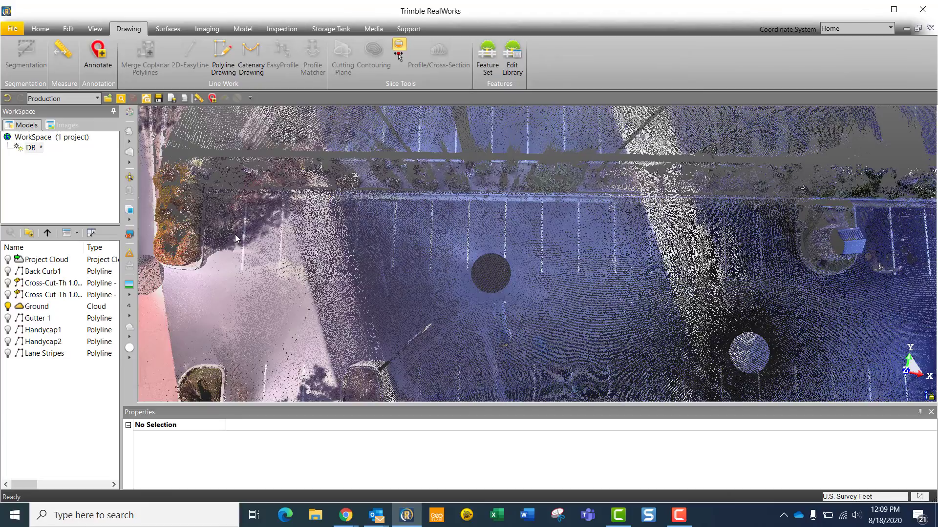
mouse_move(380, 257)
left_mouse_down()
mouse_move(395, 241)
mouse_move(436, 270)
mouse_move(447, 312)
left_mouse_up()
Switch the view to parallel projection with the lane lines running vertically
left_click(130, 162)
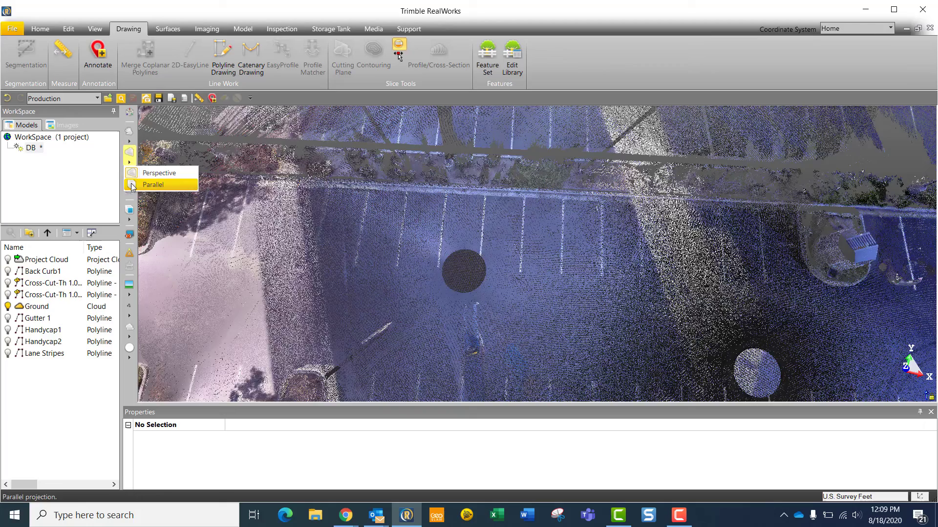
left_click(152, 184)
scroll(477, 275, "down", 1)
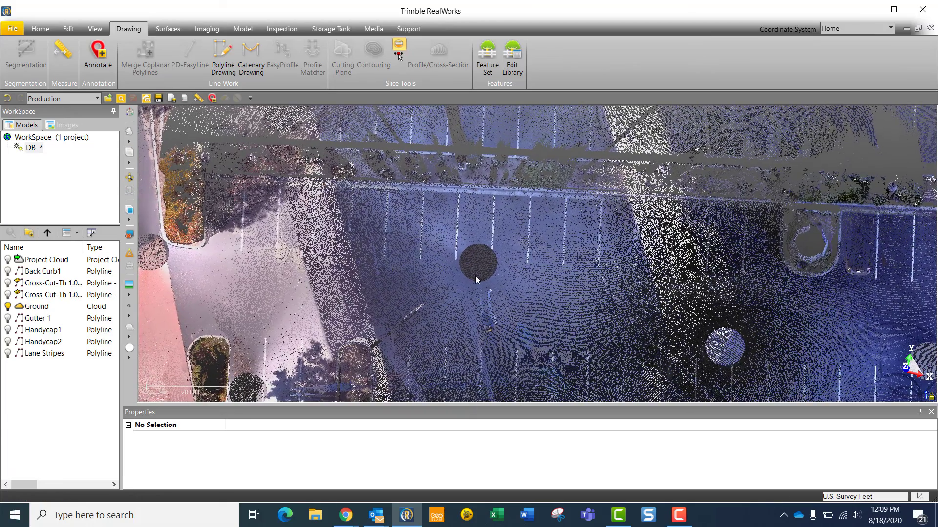
mouse_move(477, 278)
left_mouse_down()
mouse_move(485, 255)
mouse_move(485, 266)
left_mouse_up()
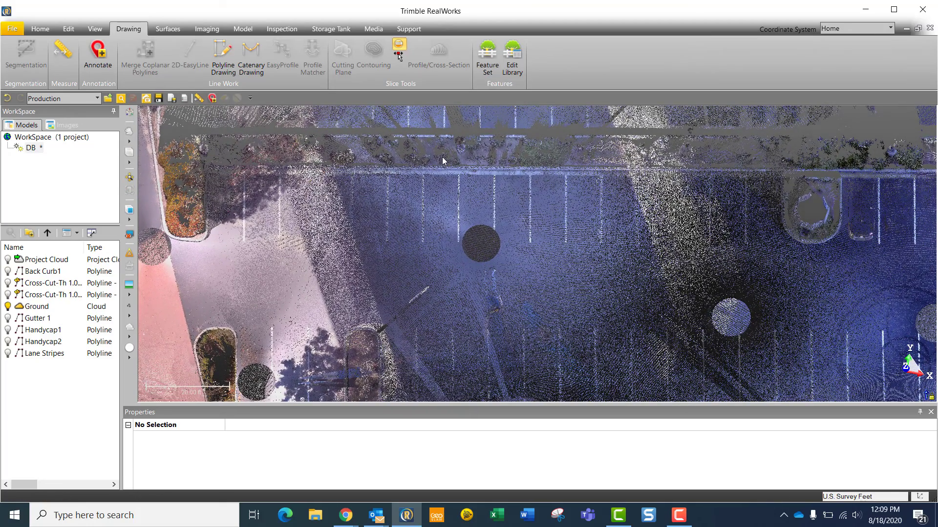
Segment Ground with a four-corner outline around the stripe row, keep inside, and create OBJECT52
left_click(482, 257)
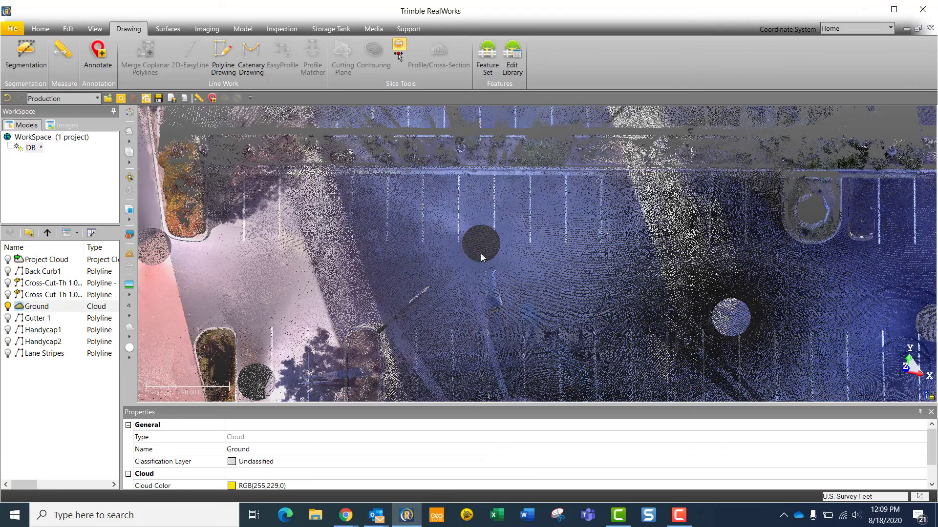
left_click(25, 54)
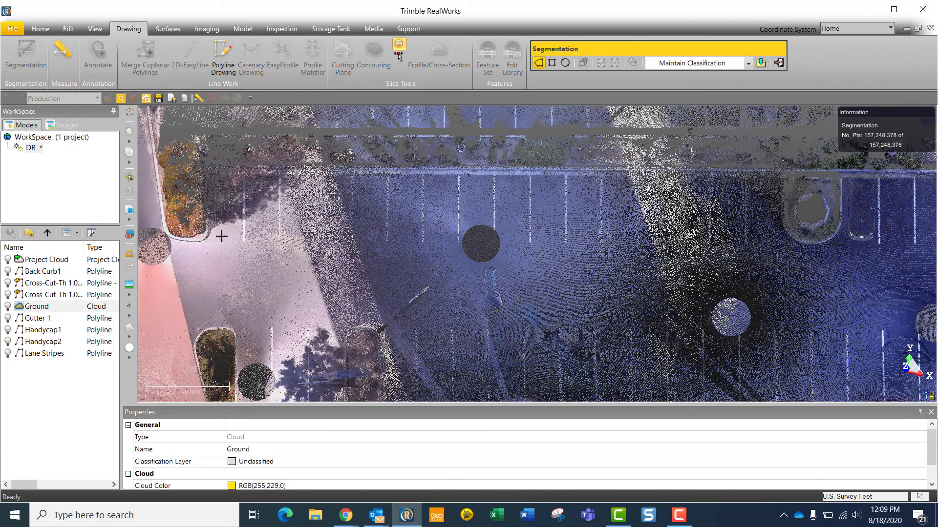
left_click(221, 236)
left_click(224, 158)
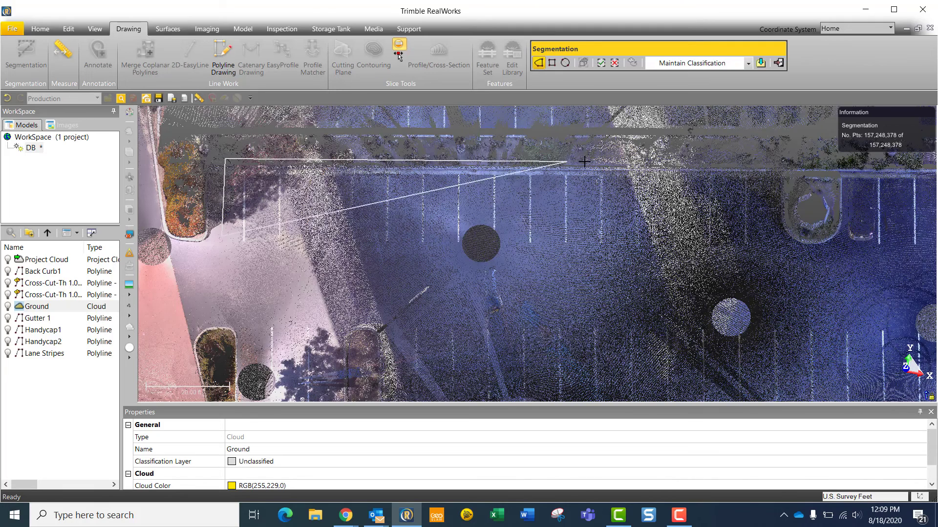
left_click(769, 166)
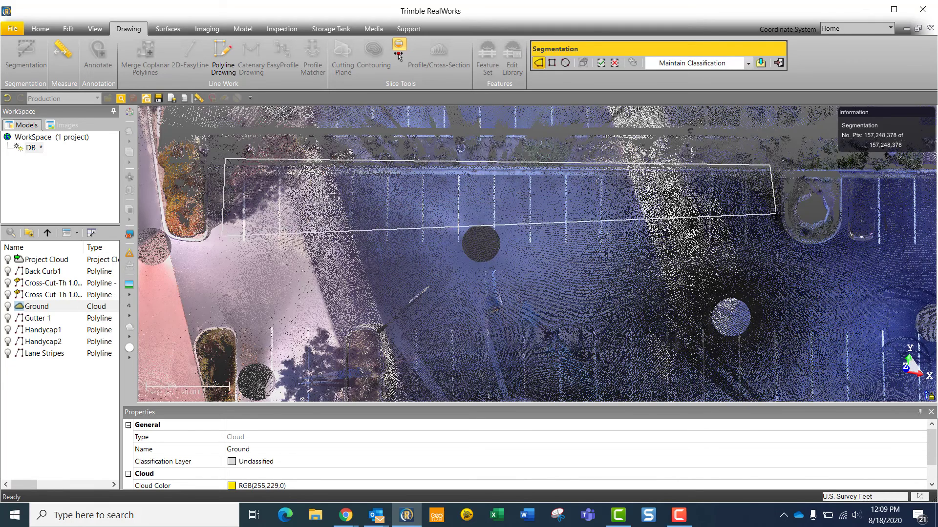
left_click(765, 253)
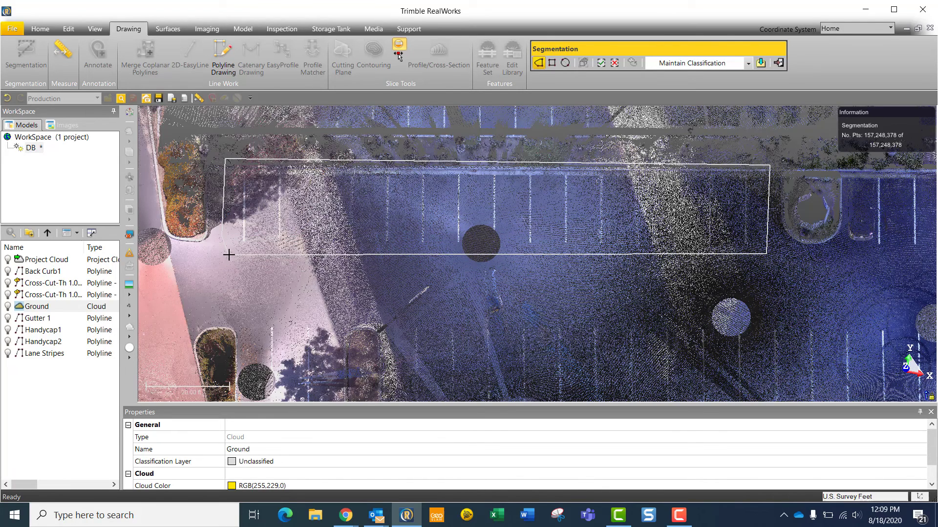
left_click(601, 63)
left_click(762, 64)
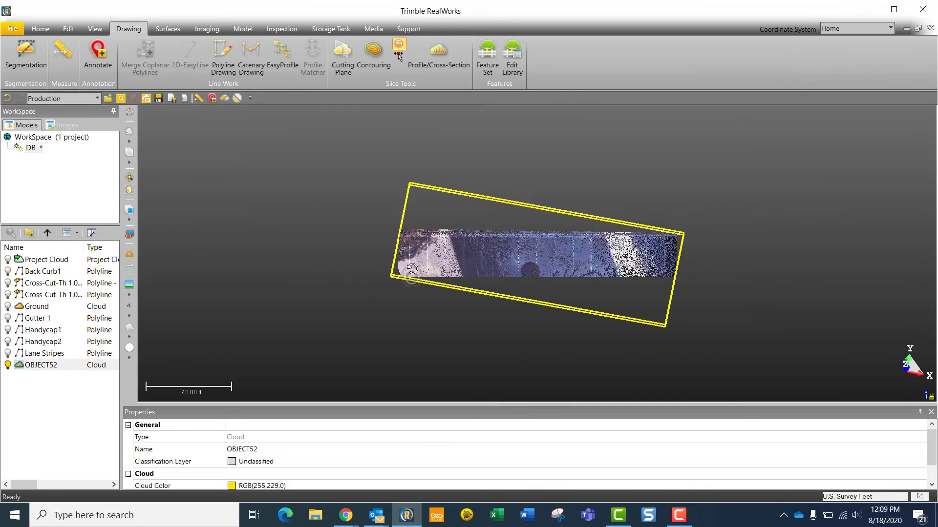
Tilt to a zoomed side view of the strip and start EasyProfile from the Lane Stripes polyline
left_click_drag(411, 270, 541, 244)
scroll(542, 243, "up", 5)
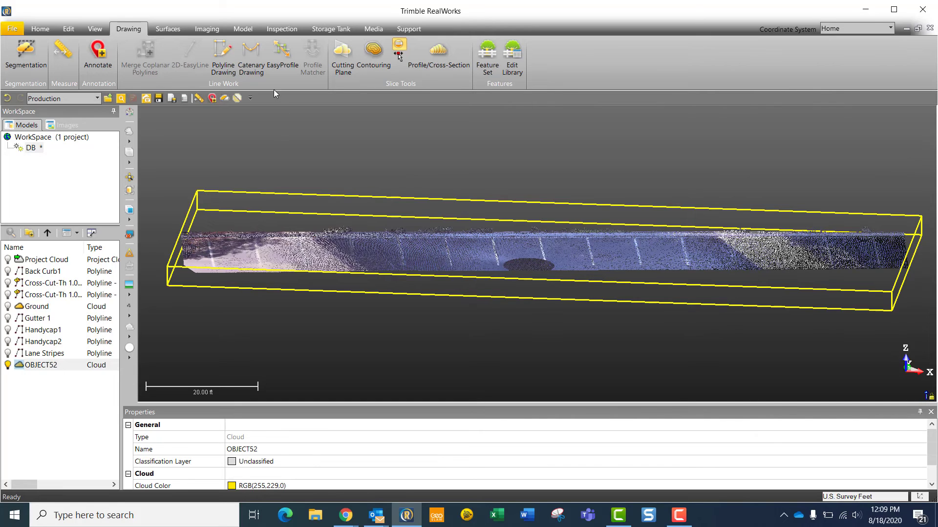
left_click(282, 59)
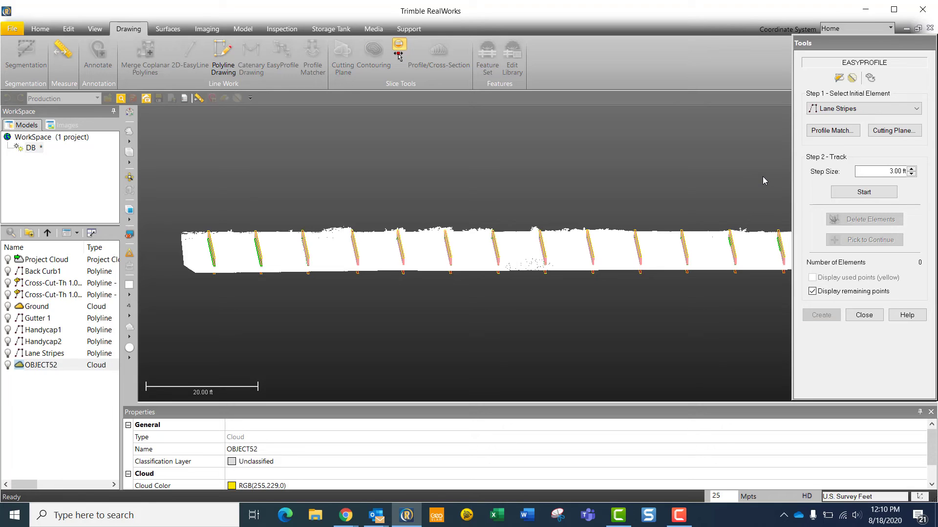
Define a screen-perpendicular cutting plane from two points across the curb
left_click(891, 131)
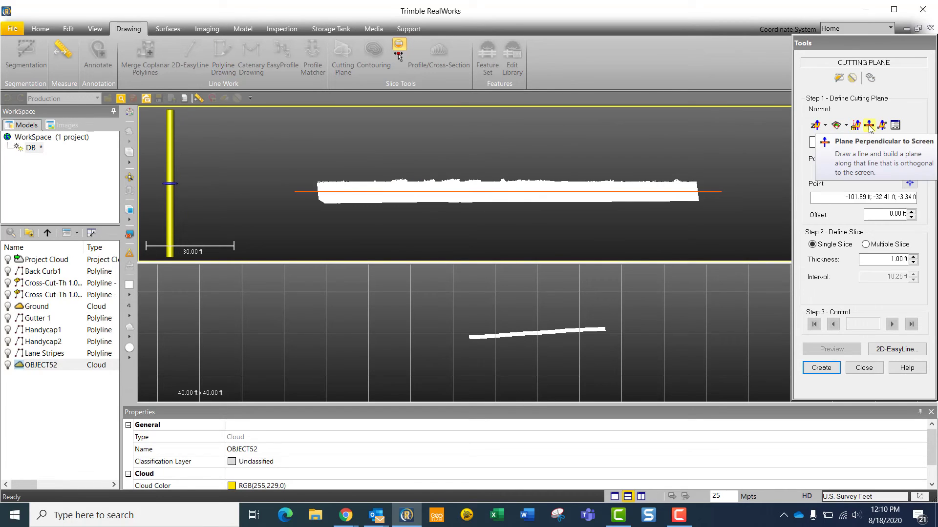
left_click(869, 126)
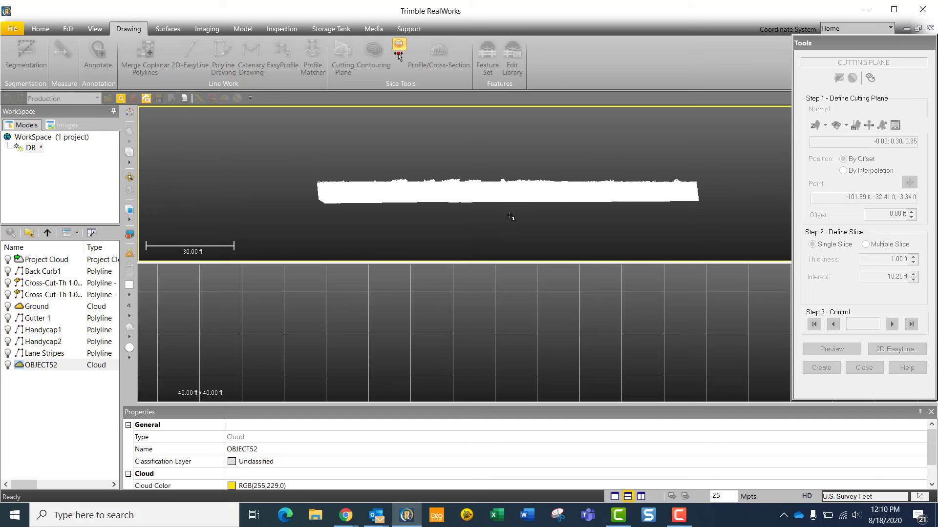
left_click_drag(489, 215, 488, 212)
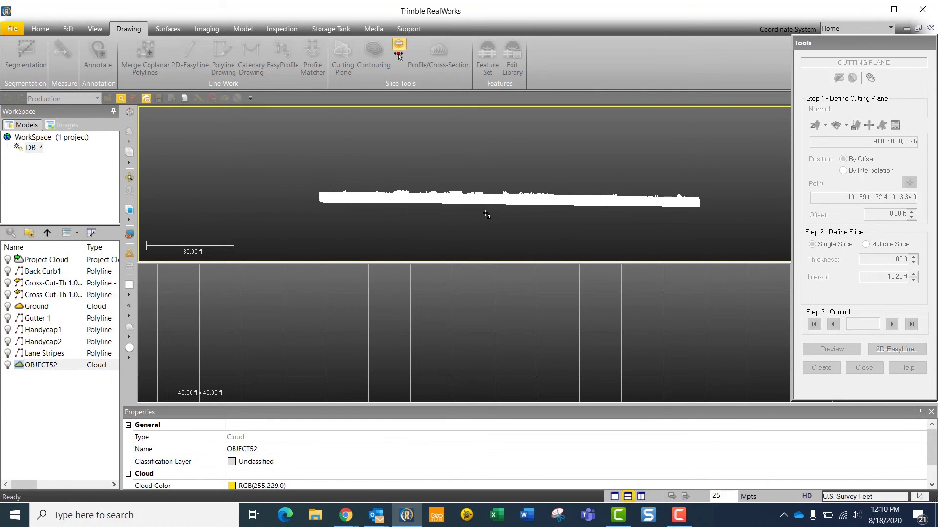
left_click(486, 212)
left_click(485, 179)
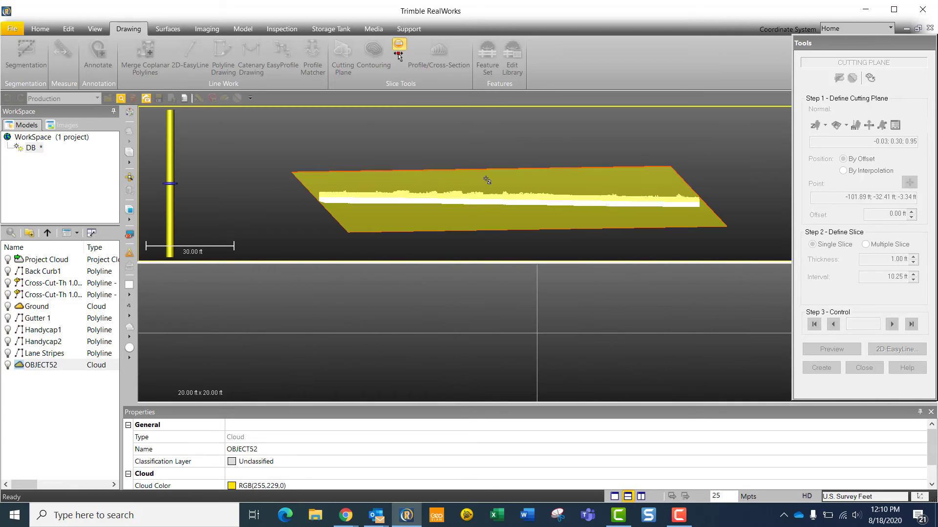
left_click(476, 217)
left_click_drag(427, 335, 493, 332)
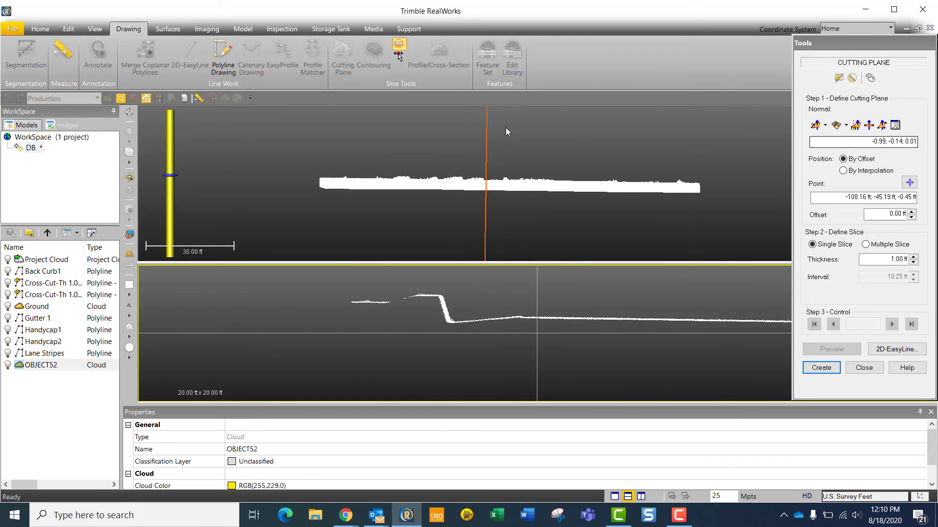
left_click_drag(491, 187, 488, 184)
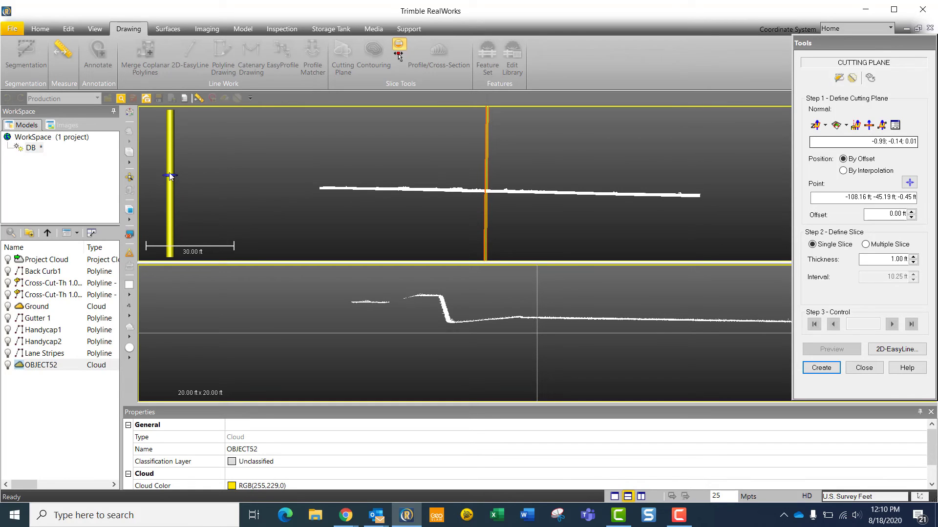
Slide the cutting plane offset to -10.85 ft and pan the curb profile into position
mouse_move(170, 175)
left_mouse_down()
mouse_move(172, 167)
mouse_move(171, 188)
left_mouse_up()
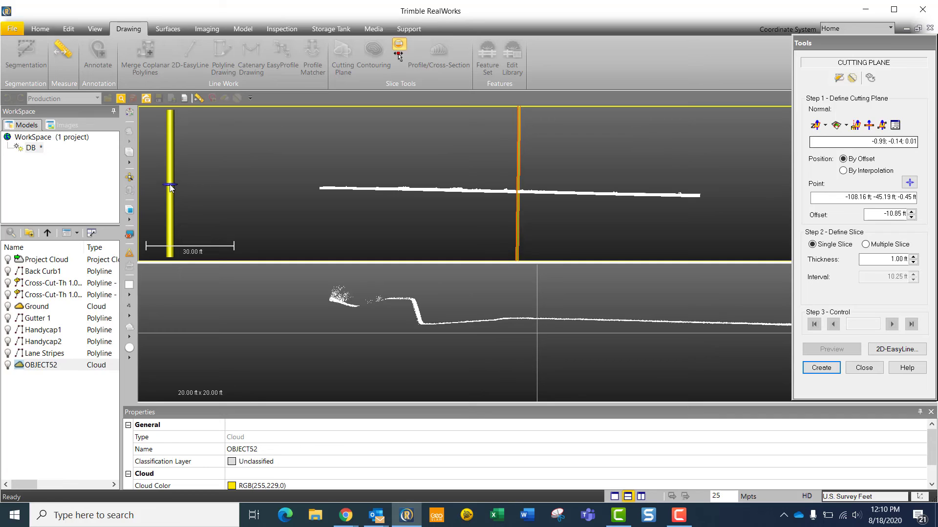
left_click(500, 314)
left_click_drag(500, 314, 524, 311)
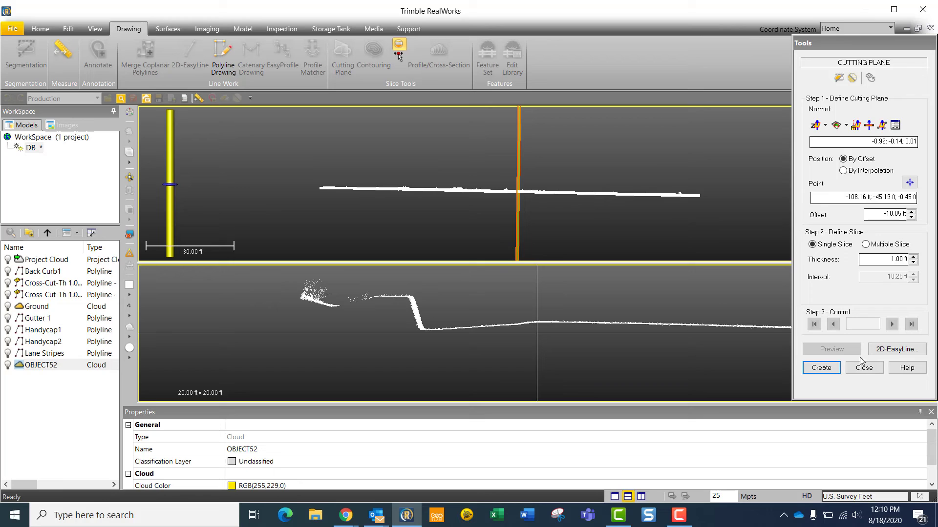
Draw a 2D-EasyLine polyline through the curb top, face and gutter slope, ending it unclosed
left_click(896, 349)
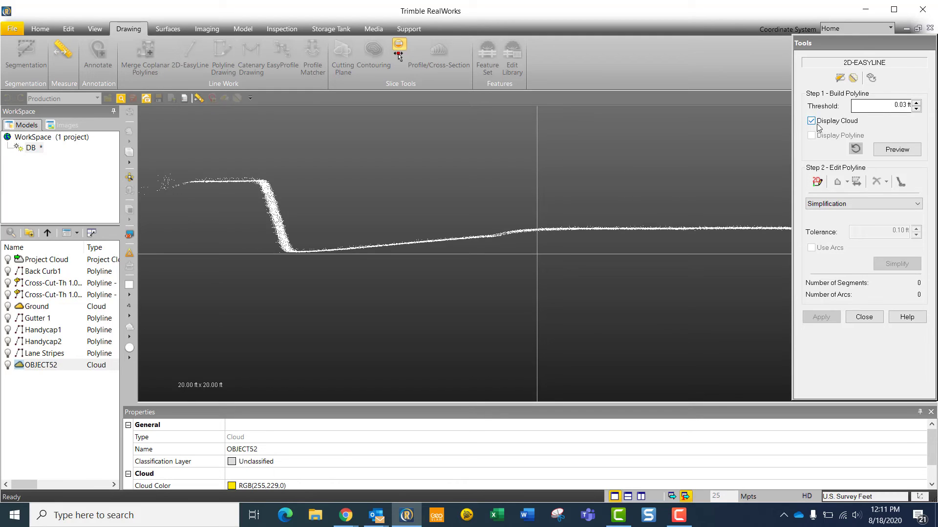
left_click(818, 185)
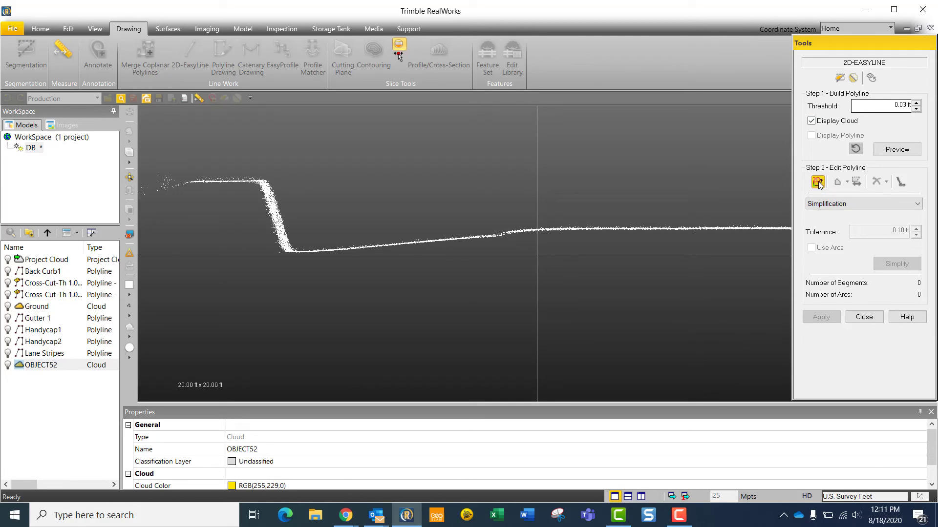
left_click(817, 183)
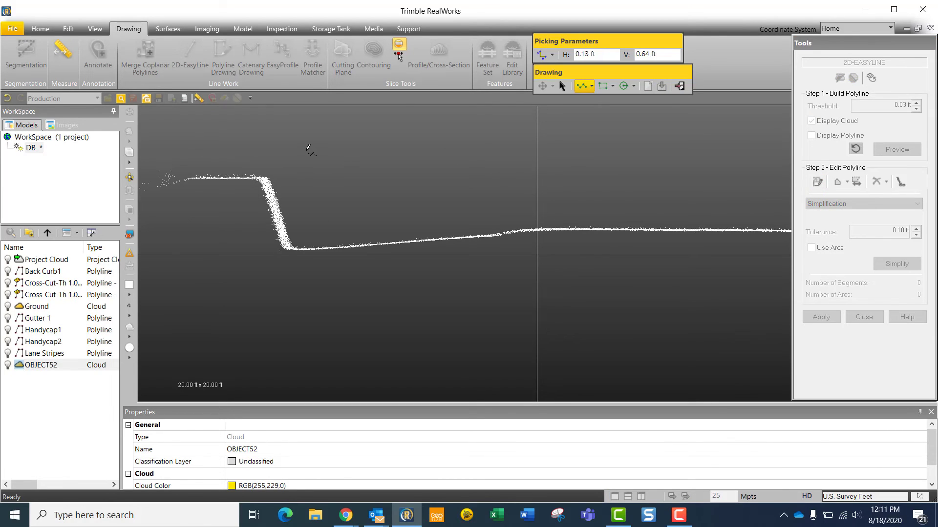
left_click(262, 178)
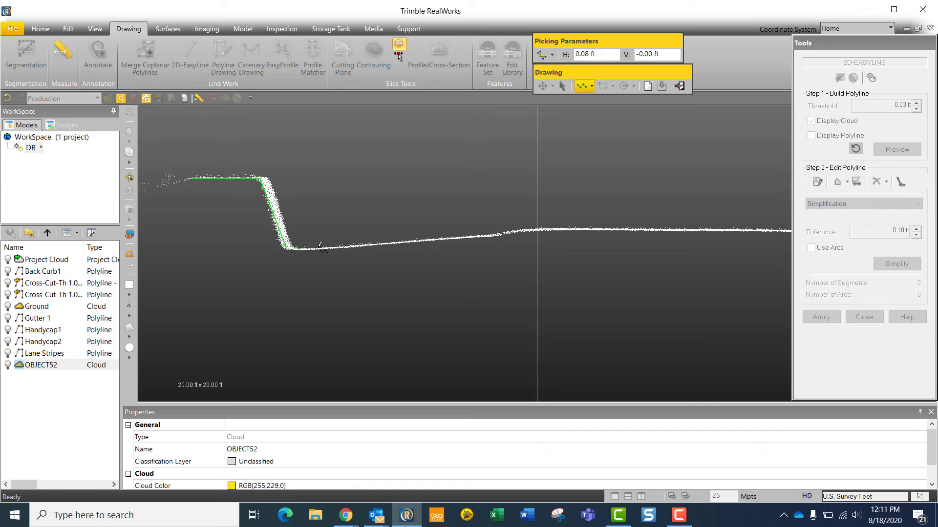
left_click(498, 233)
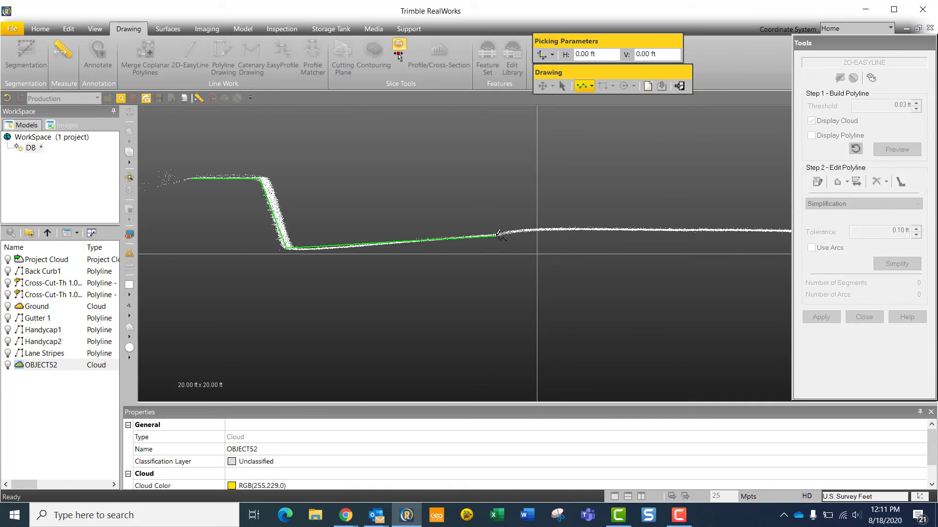
right_click(498, 234)
left_click(506, 260)
left_click(679, 87)
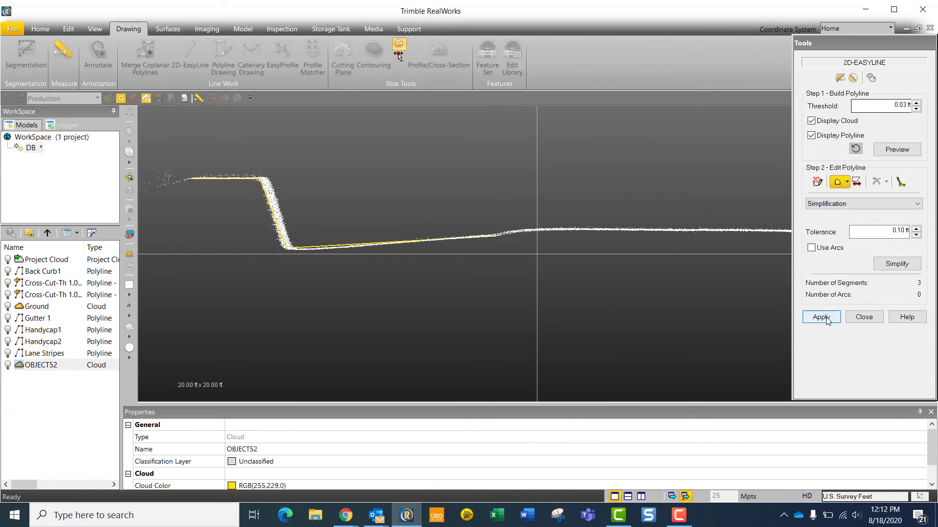
Apply the traced polyline and create the Cross-Cut-Th 1.00 ft cross-section element
left_click(820, 317)
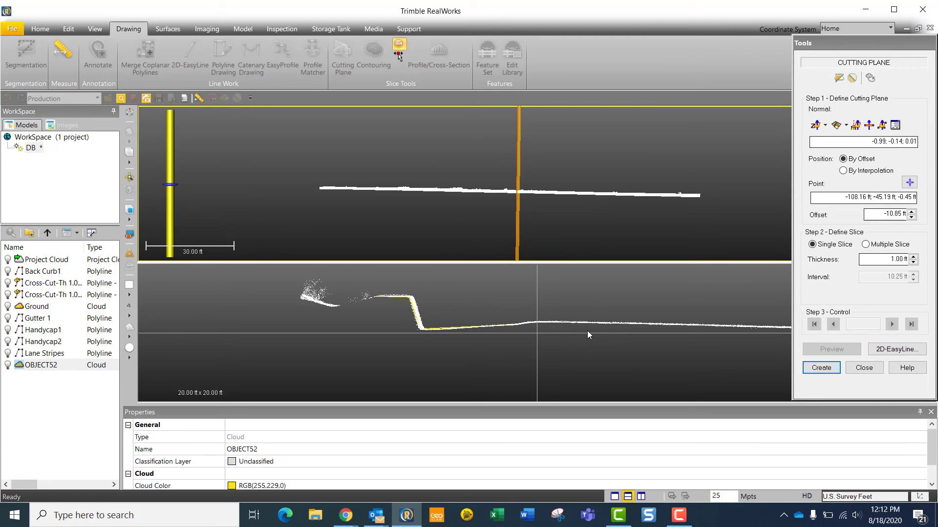
scroll(439, 324, "up", 3)
middle_click_drag(414, 325, 462, 316)
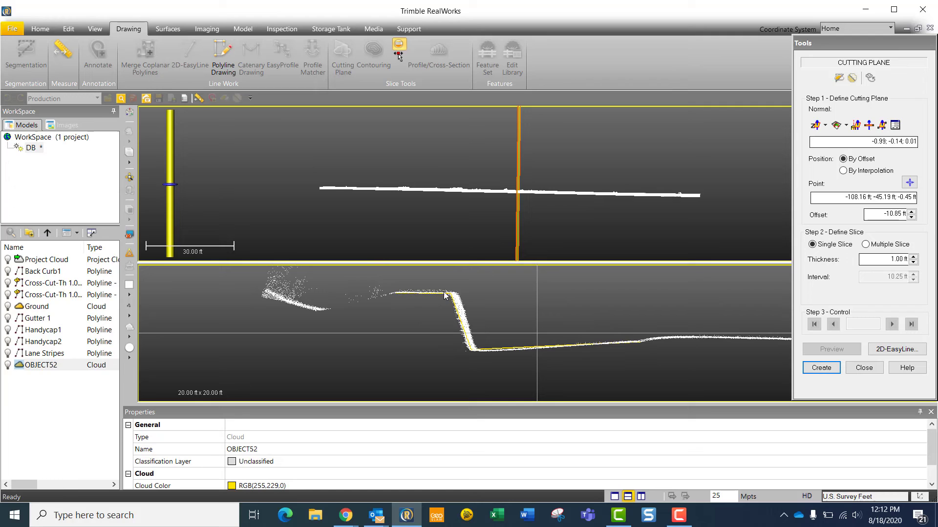
scroll(615, 346, "down", 4)
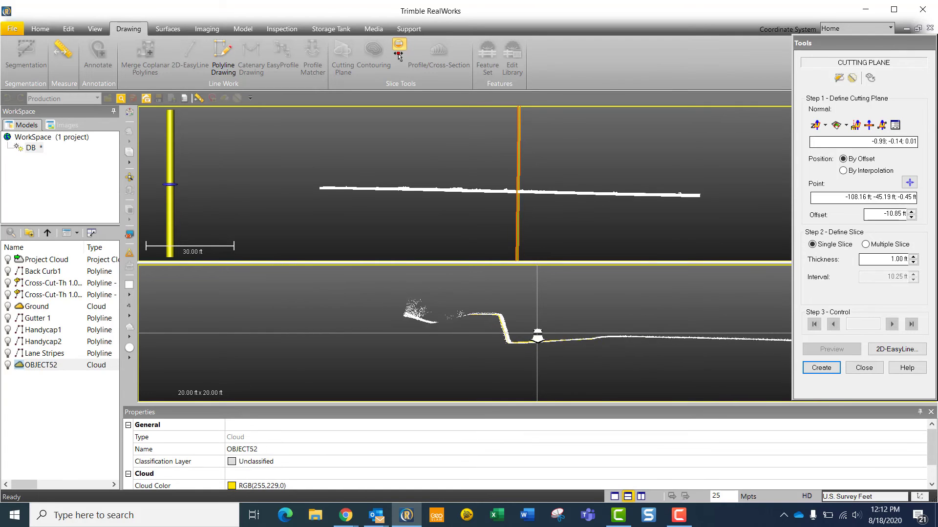
middle_click_drag(564, 324, 520, 324)
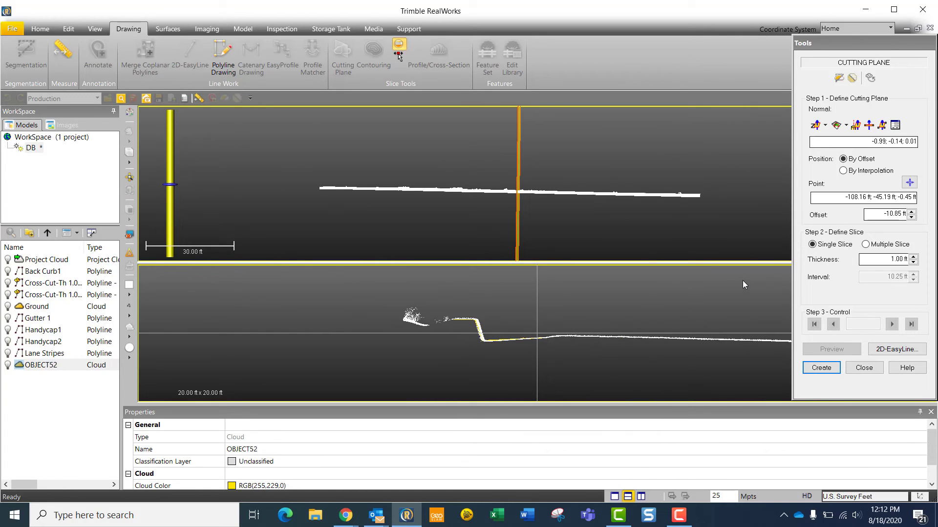
left_click(822, 368)
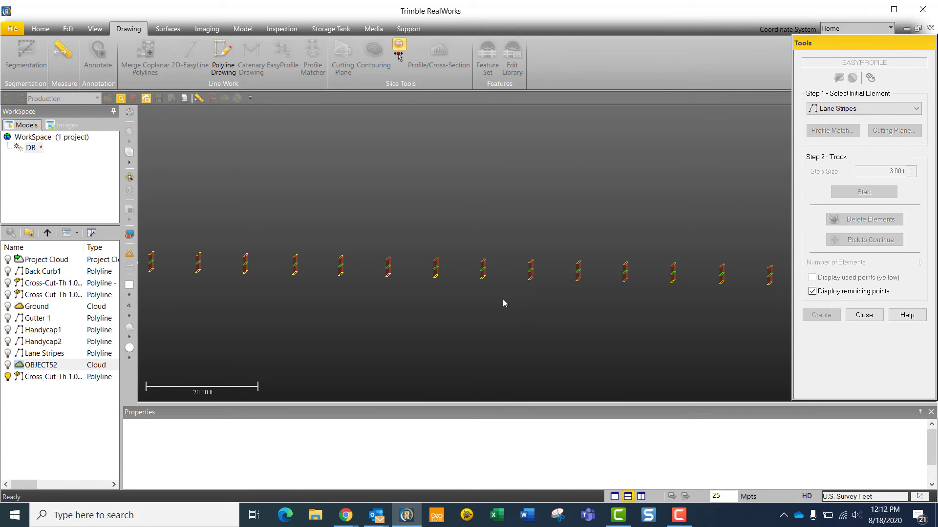
Show the OBJECT52 cloud and orbit to an oblique view of the red section on the curb
left_click(505, 263)
scroll(500, 269, "up", 5)
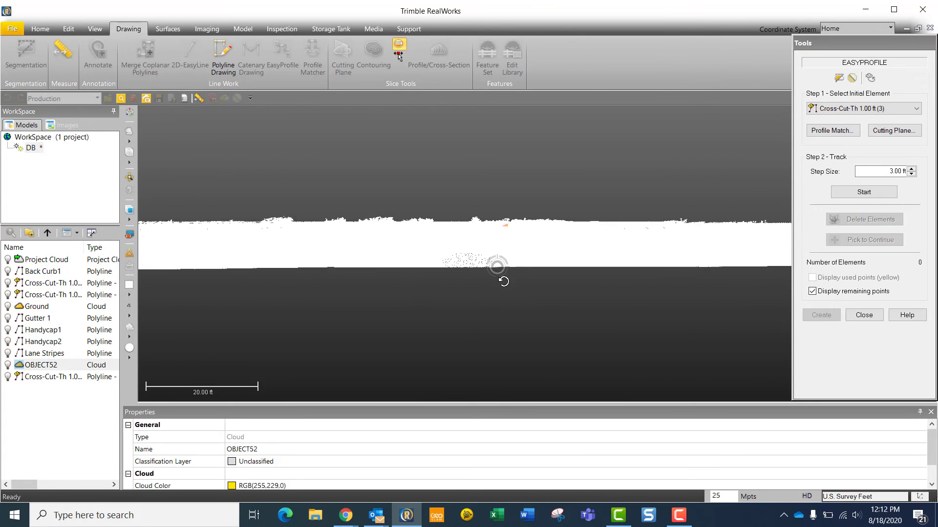
left_click_drag(525, 261, 508, 293)
scroll(508, 288, "up", 2)
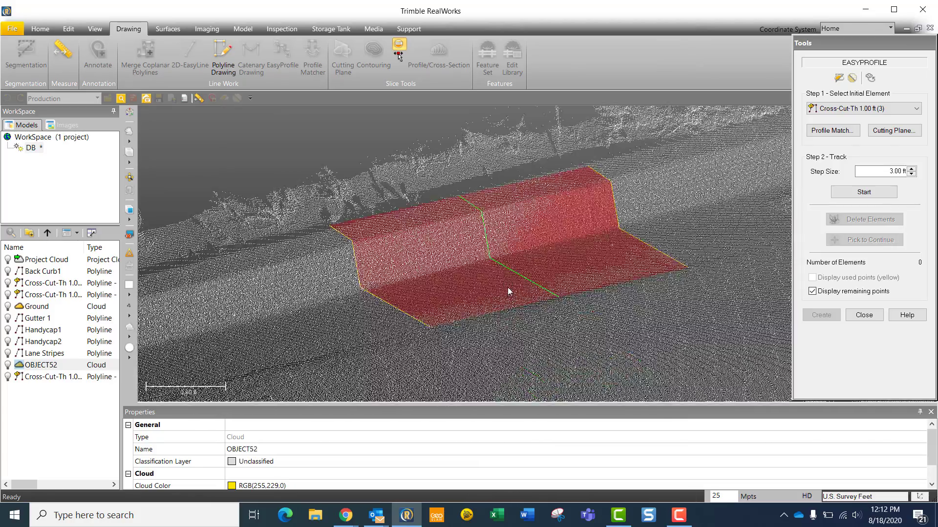
scroll(508, 286, "down", 4)
scroll(518, 283, "up", 4)
scroll(470, 269, "down", 3)
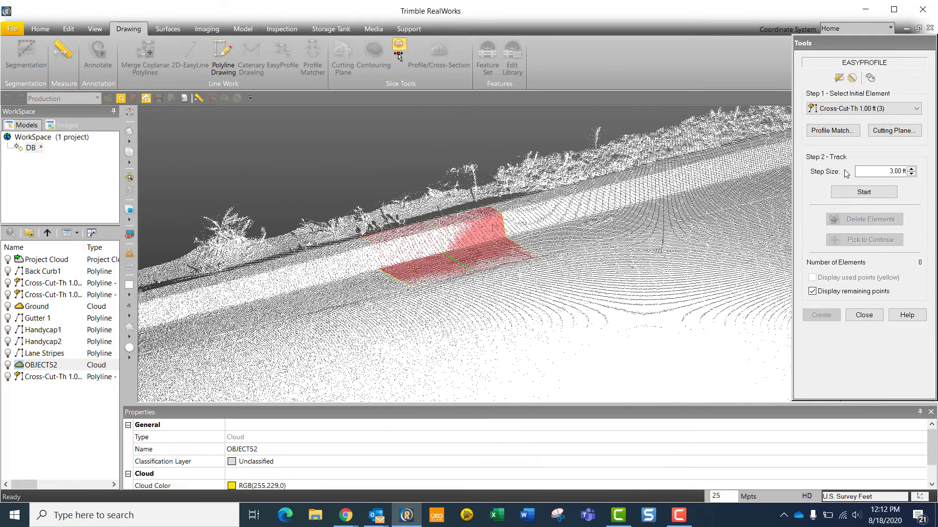
Set the EasyProfile step size to 5.00 ft, zoom out, and start tracking along the curb
left_click(871, 170)
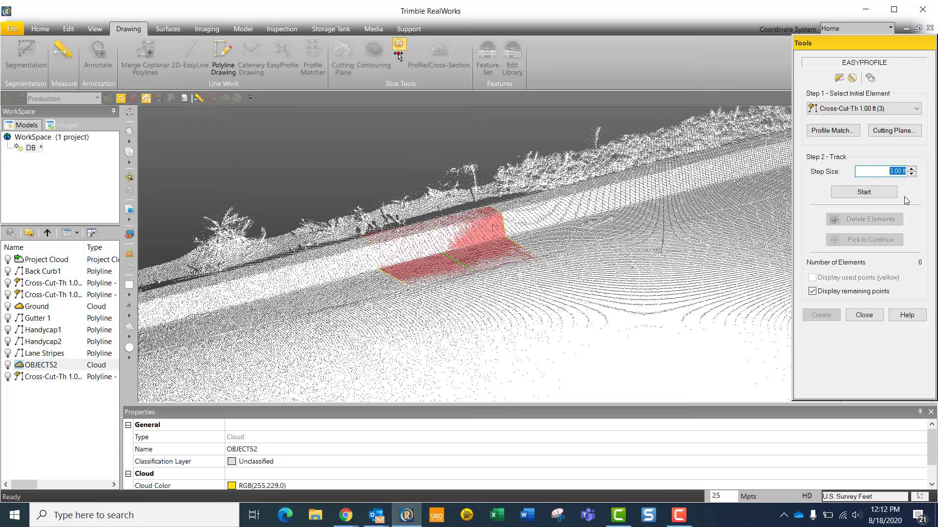
type("1")
key("Return")
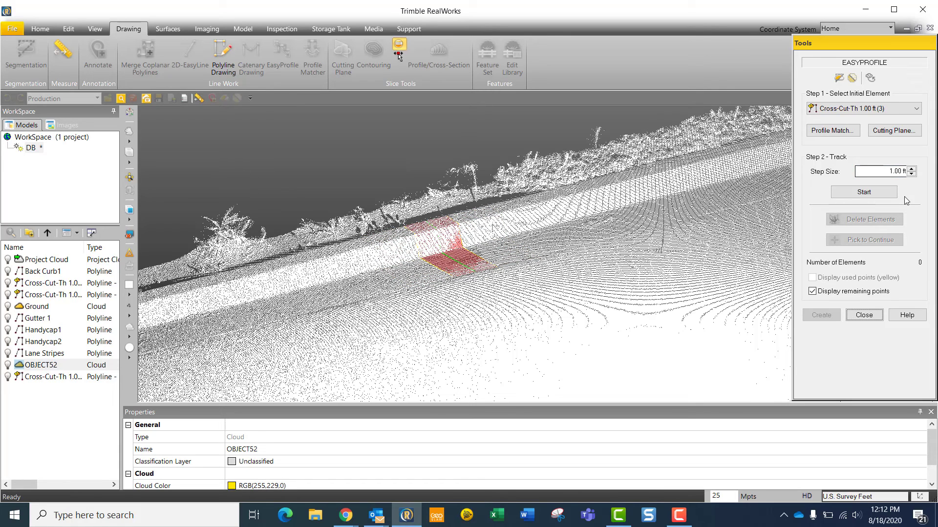
double_click(897, 171)
type("5")
key("Return")
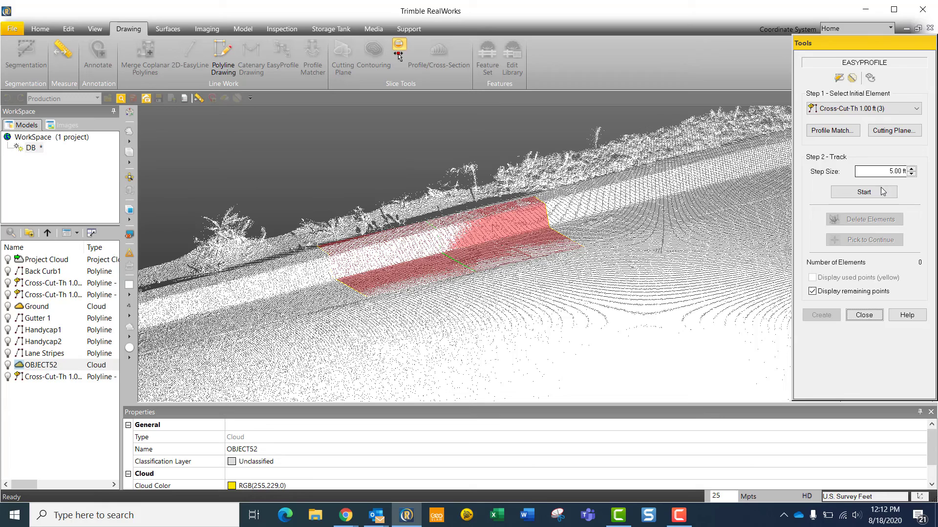
scroll(508, 246, "down", 1)
scroll(507, 247, "down", 5)
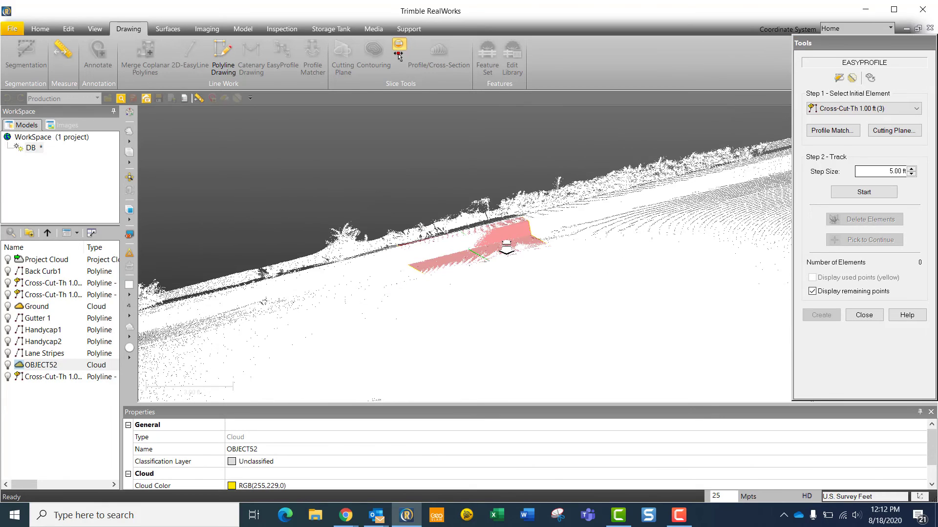
left_click(863, 193)
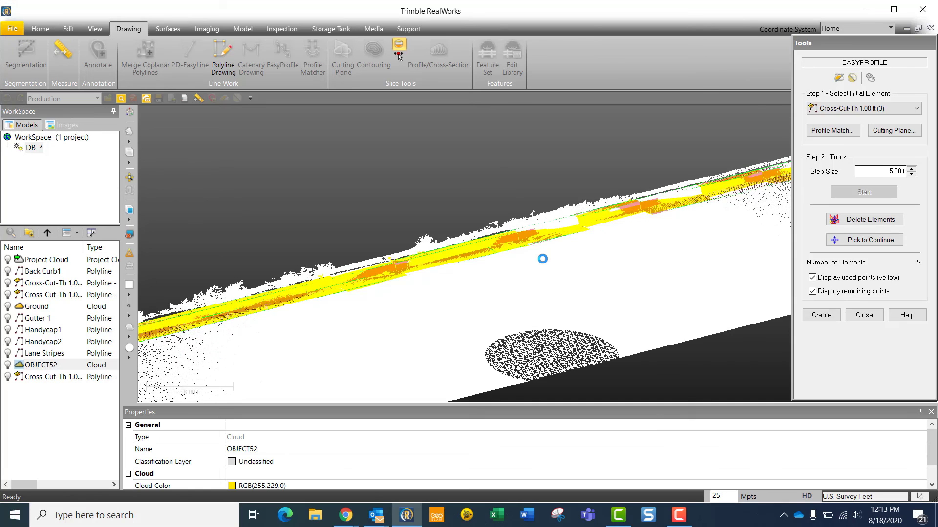
Zoom, pan and orbit lengthwise along the tracked curb in perspective projection to check the profile lines
scroll(466, 266, "down", 6)
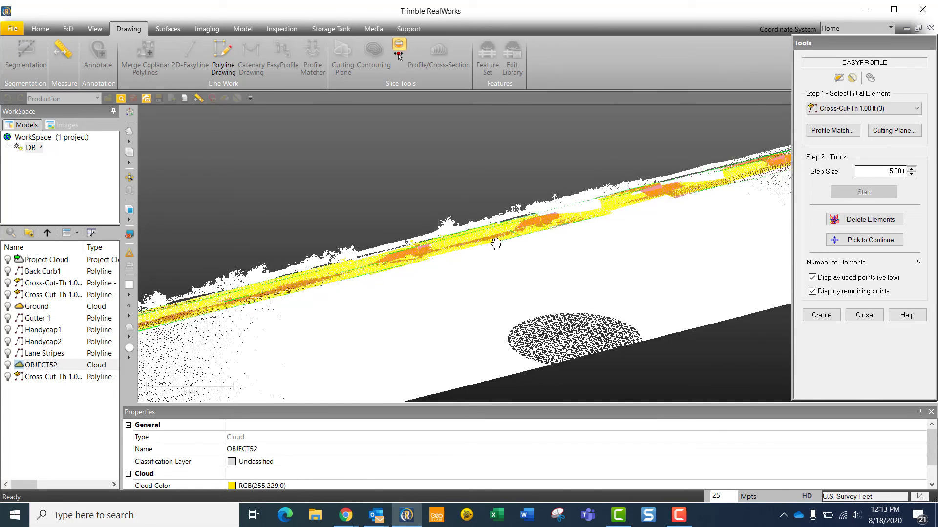
left_click_drag(436, 263, 459, 269)
scroll(351, 273, "up", 5)
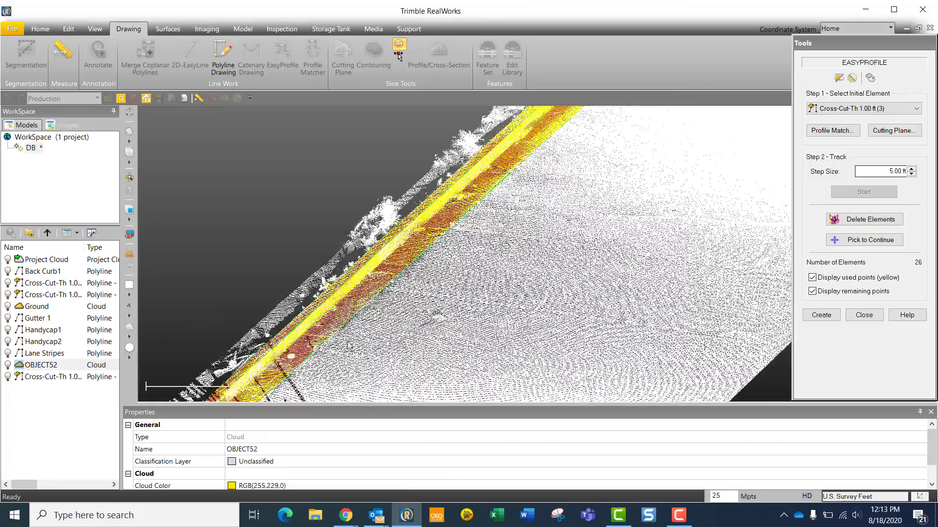
left_click_drag(352, 341, 420, 325)
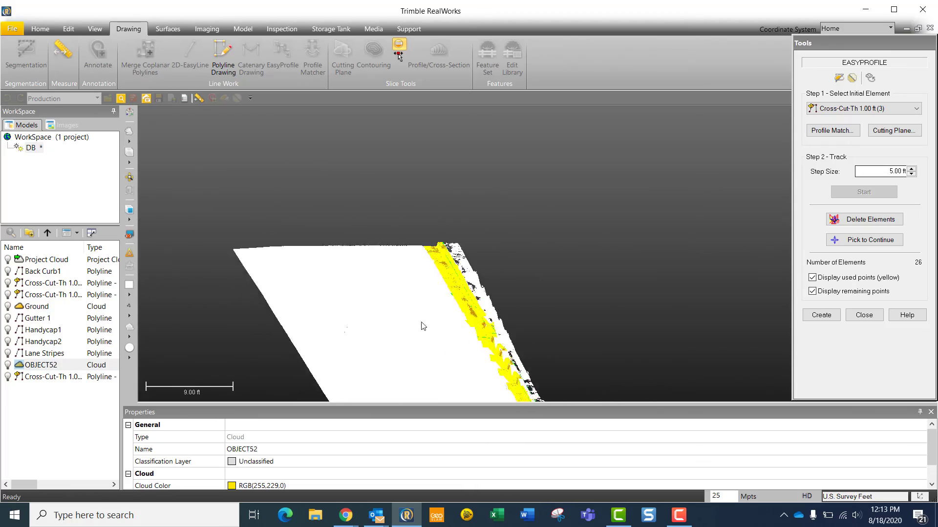
scroll(421, 324, "up", 6)
middle_click_drag(501, 292, 408, 300)
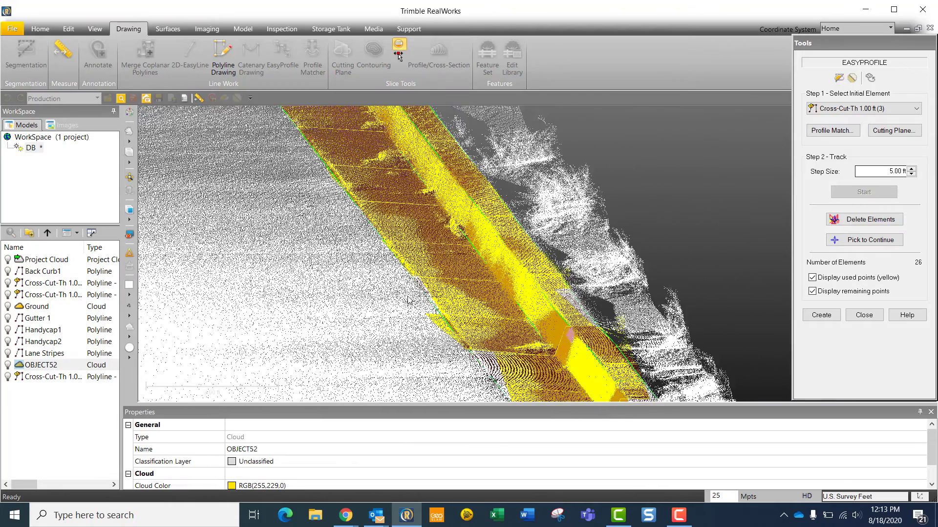
left_click(130, 164)
left_click(161, 168)
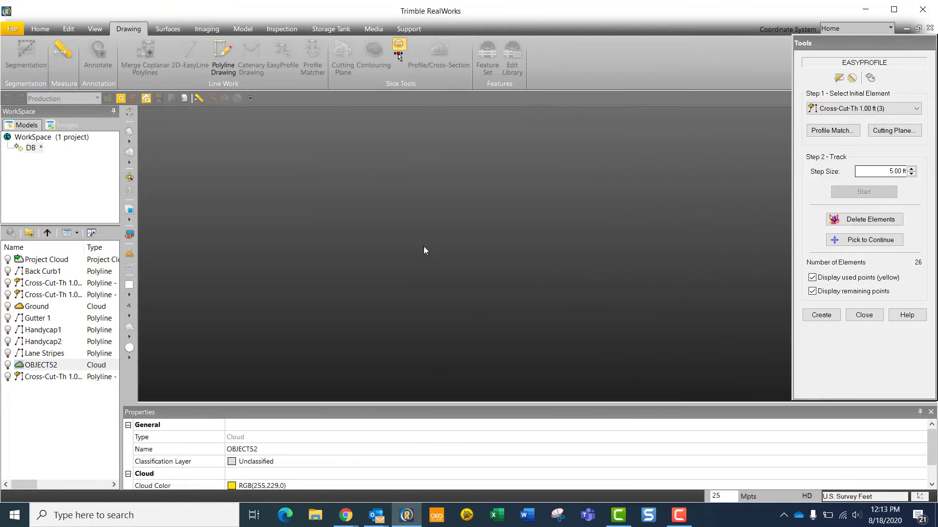
scroll(472, 291, "up", 6)
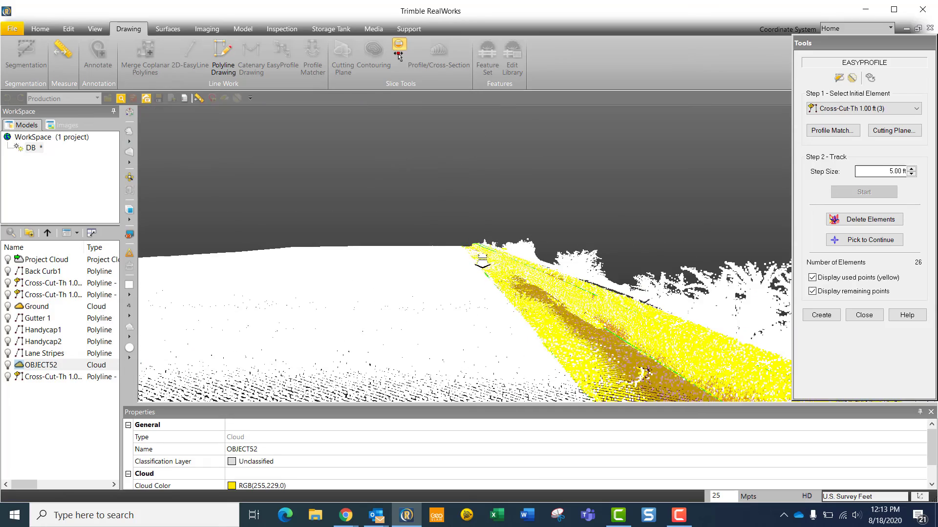
left_click_drag(463, 259, 582, 277)
Create the EasyProf-Sec profile group, close EasyProfile, turn Project Cloud back on and orbit toward the parking area
left_click(827, 315)
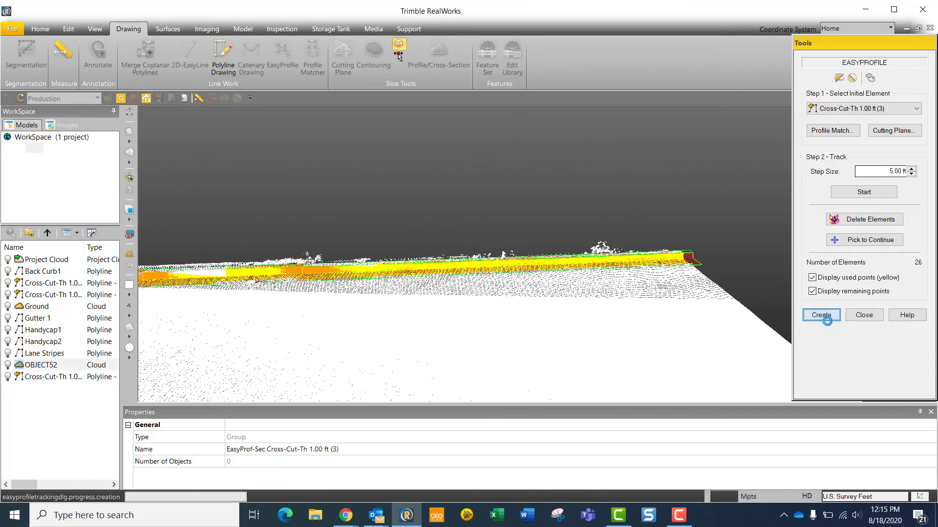
left_click(864, 315)
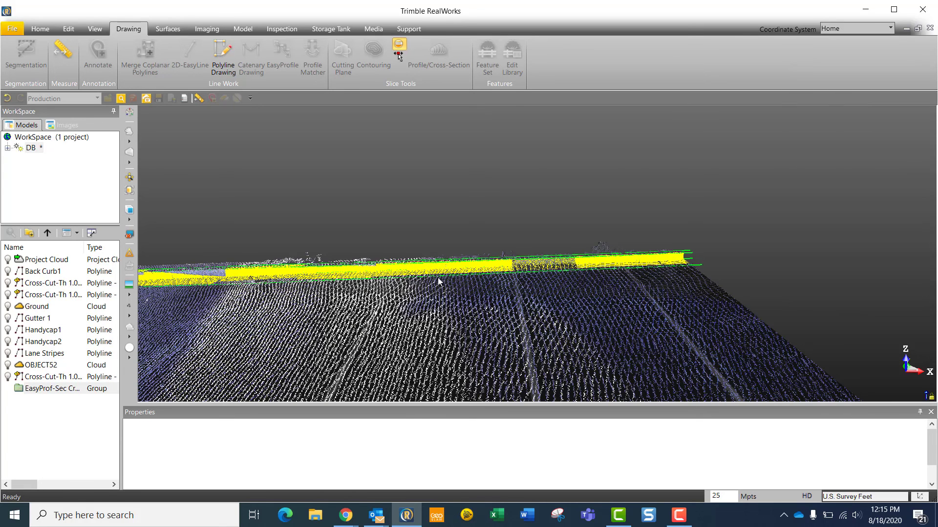
left_click(280, 270)
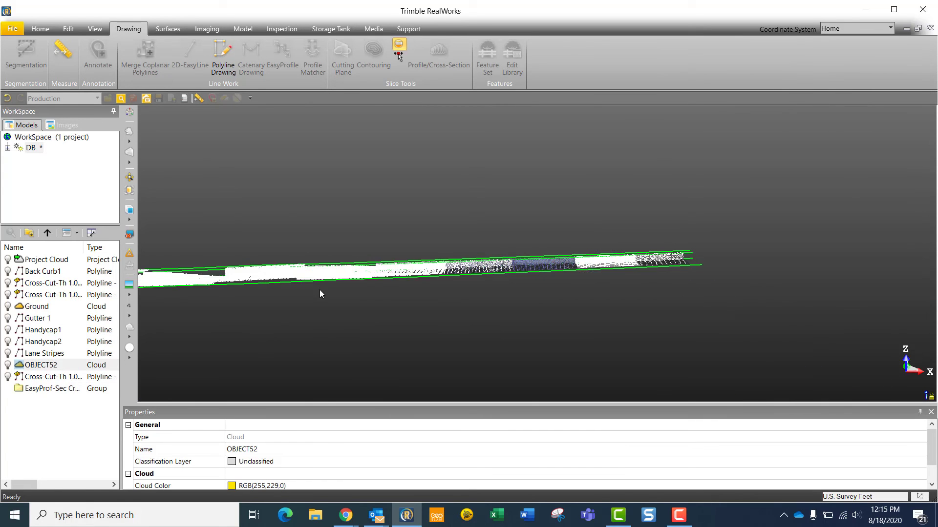
scroll(161, 353, "down", 3)
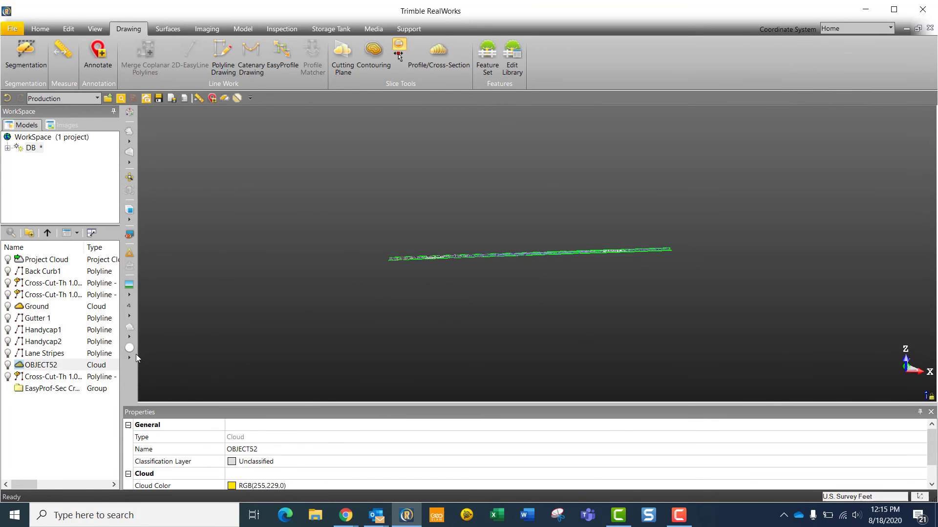
left_click(8, 261)
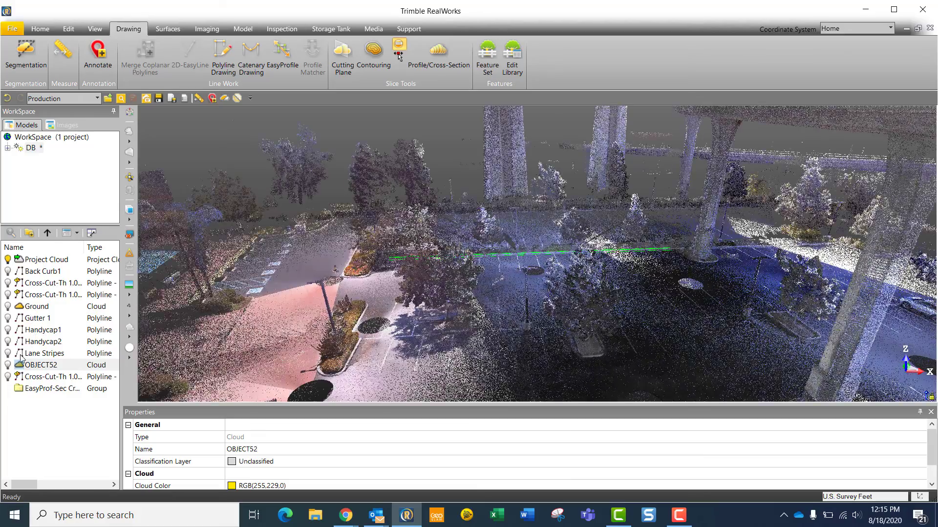
scroll(536, 269, "up", 5)
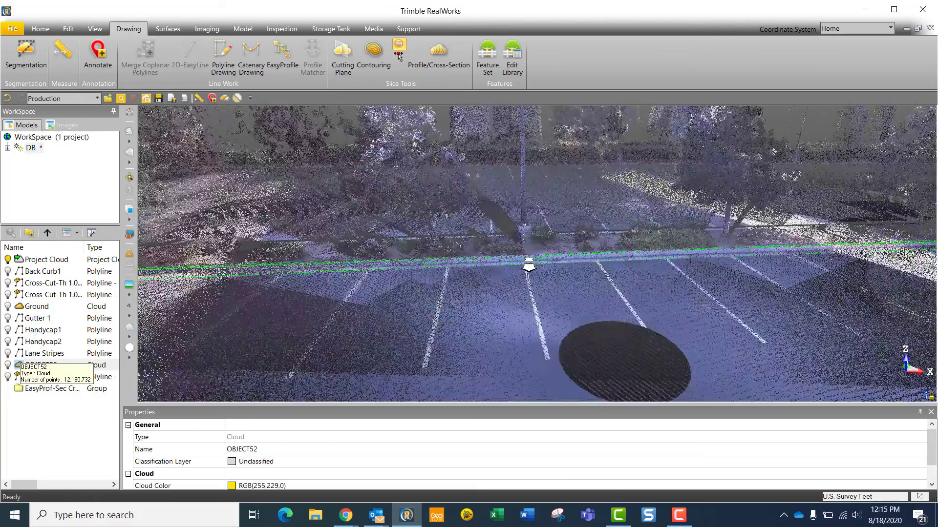
left_click_drag(535, 268, 668, 236)
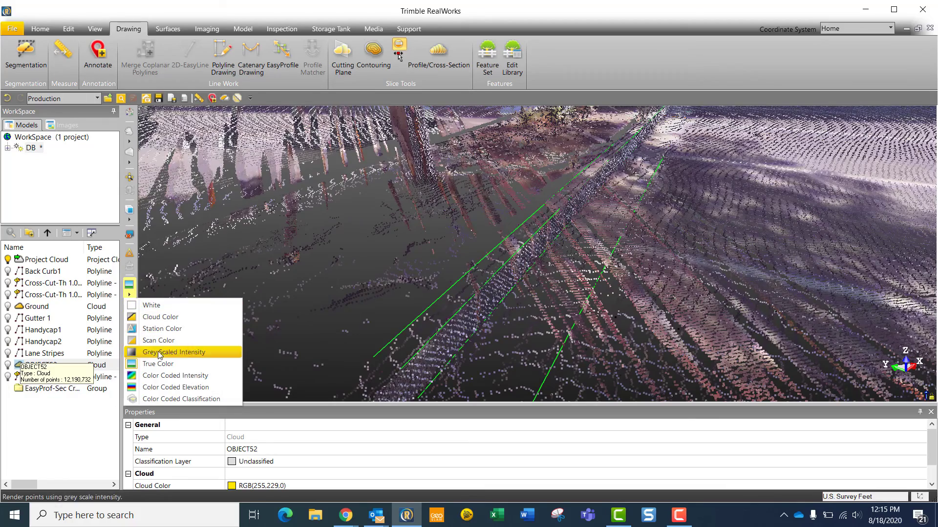
View the curb corner in Color Coded Intensity, then return the points to True Color
left_click(158, 375)
left_click_drag(368, 321, 572, 294)
scroll(572, 288, "up", 8)
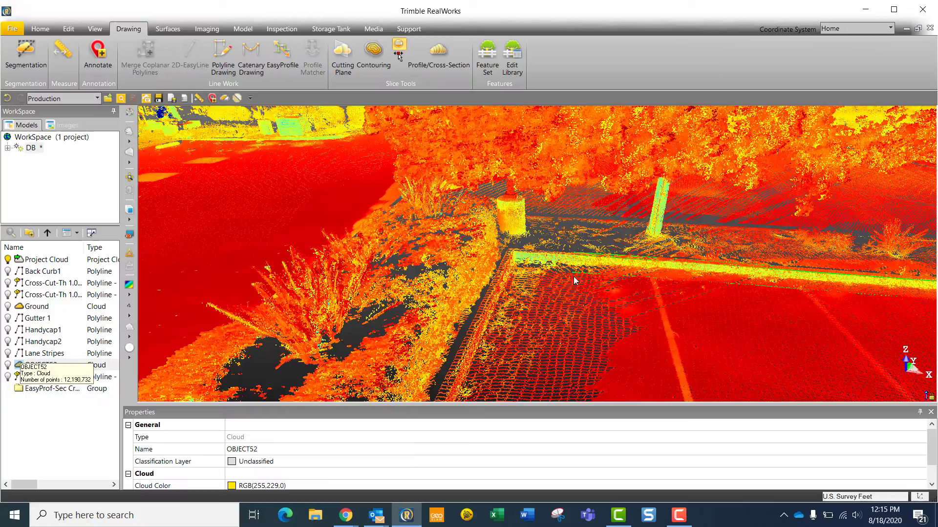
scroll(547, 276, "down", 4)
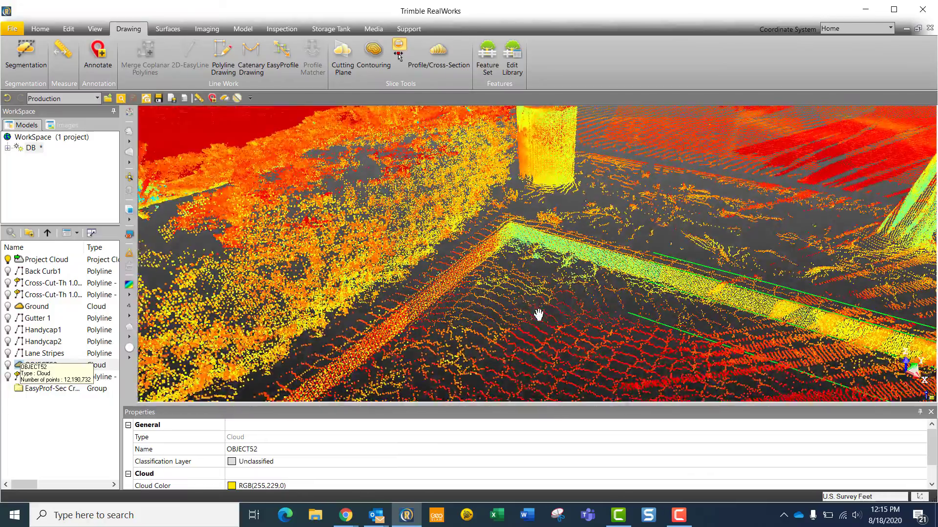
left_click(129, 297)
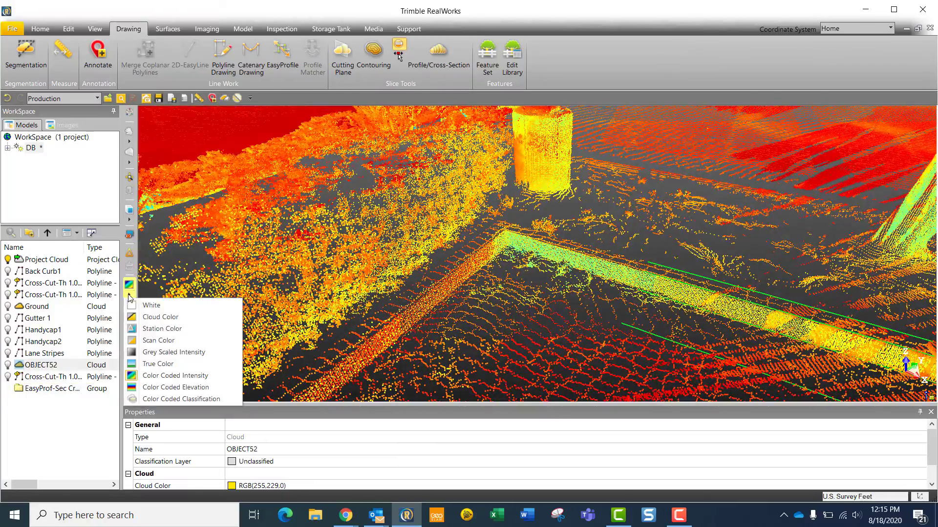
left_click(148, 366)
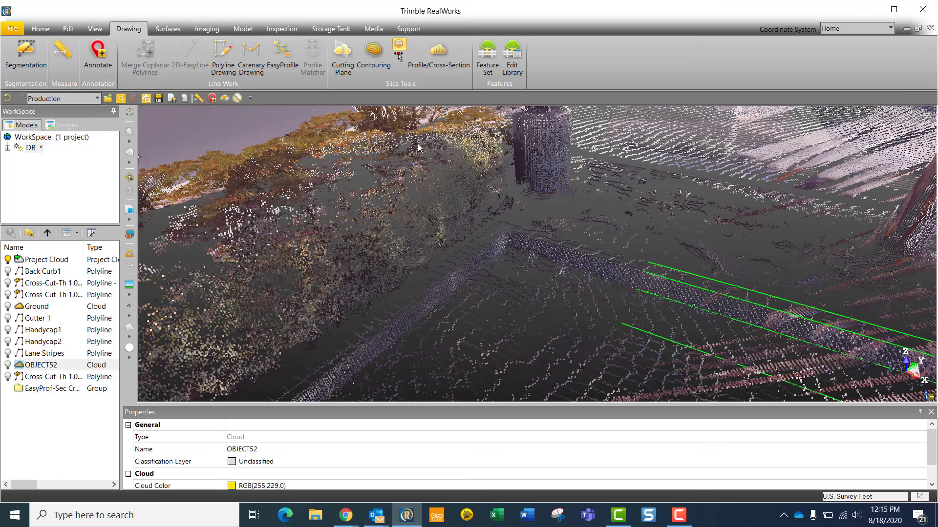
Begin a polyline at a point on the curb top and follow the straight curb toward its bend
left_click(223, 57)
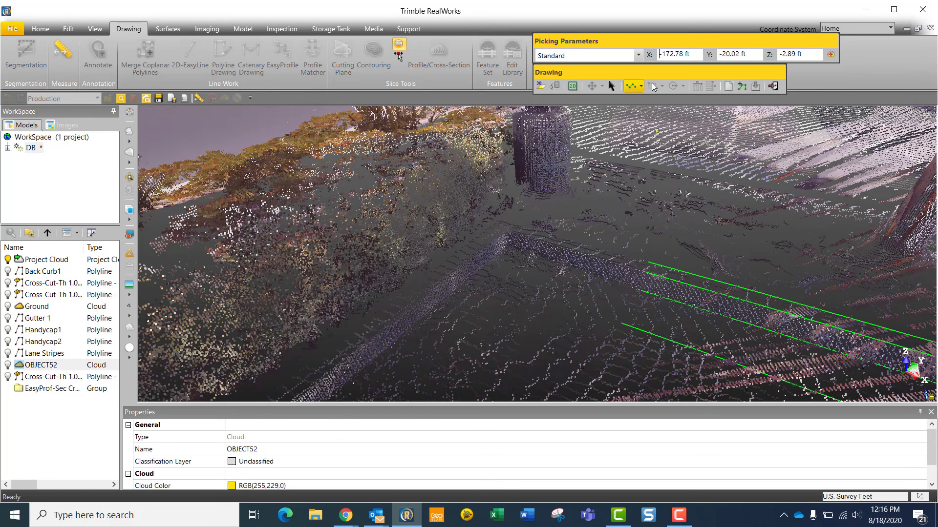
scroll(630, 287, "up", 5)
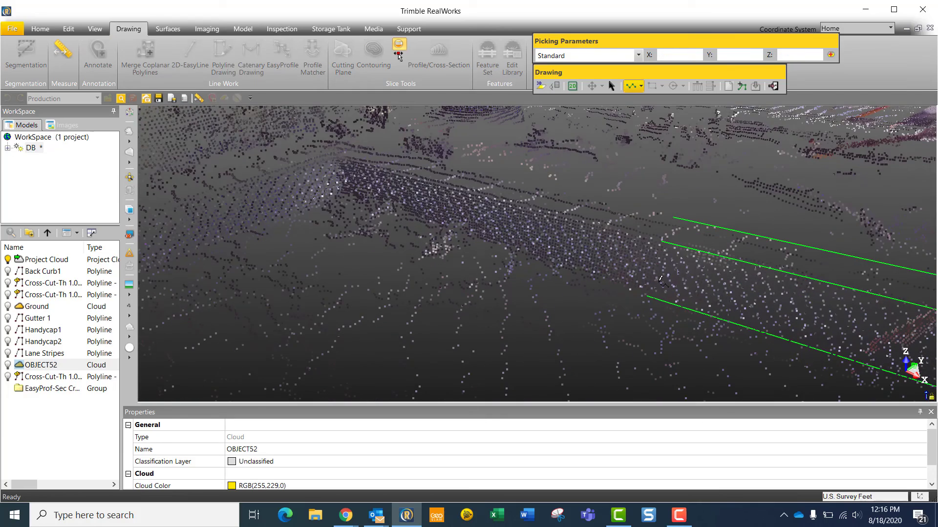
left_click(664, 240)
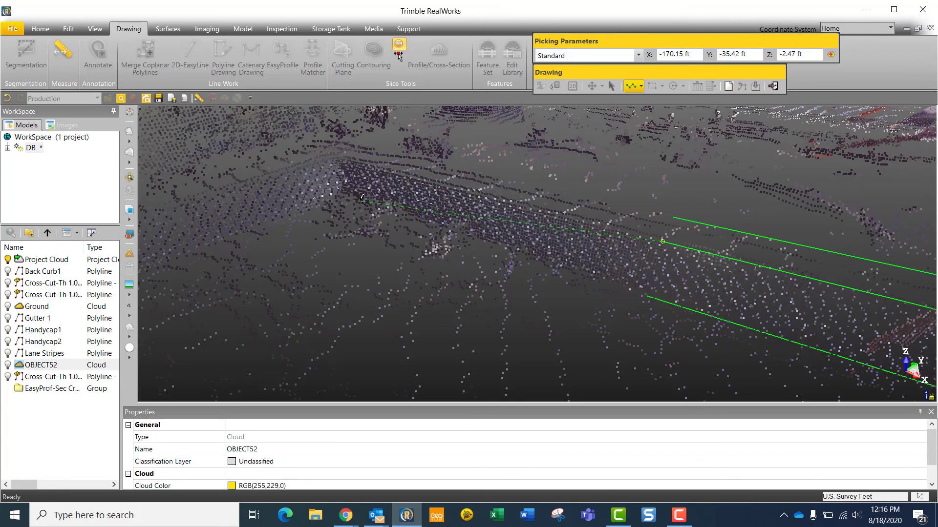
left_click_drag(362, 197, 362, 229)
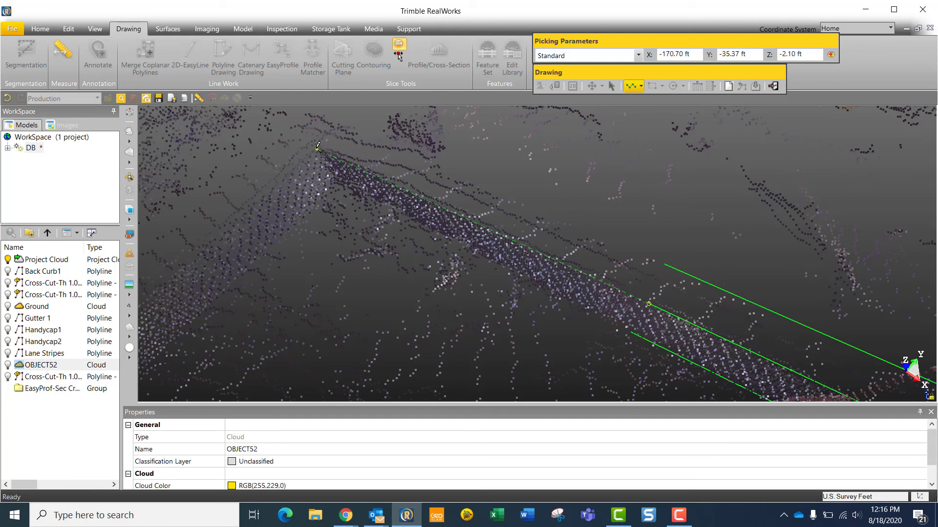
left_click_drag(318, 146, 400, 259)
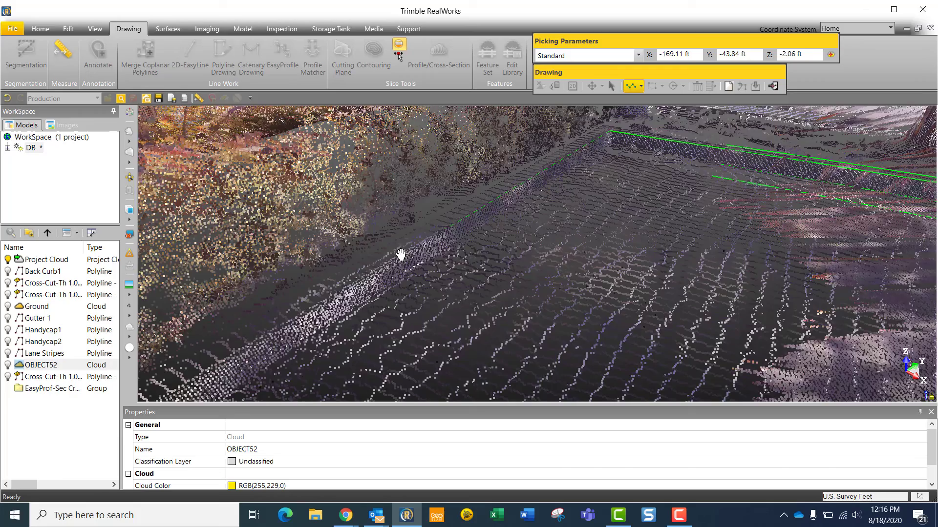
middle_click_drag(400, 254, 366, 272)
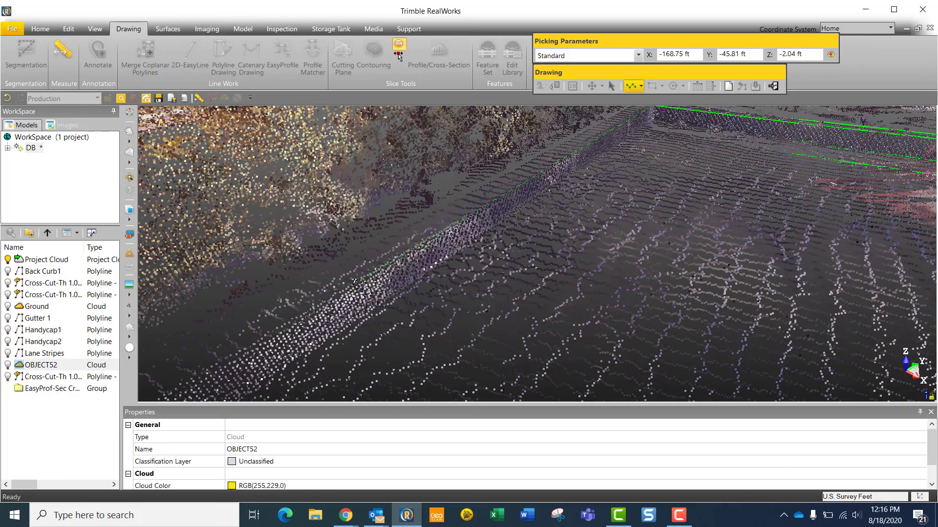
middle_click_drag(356, 282, 413, 257)
left_click_drag(412, 258, 554, 281)
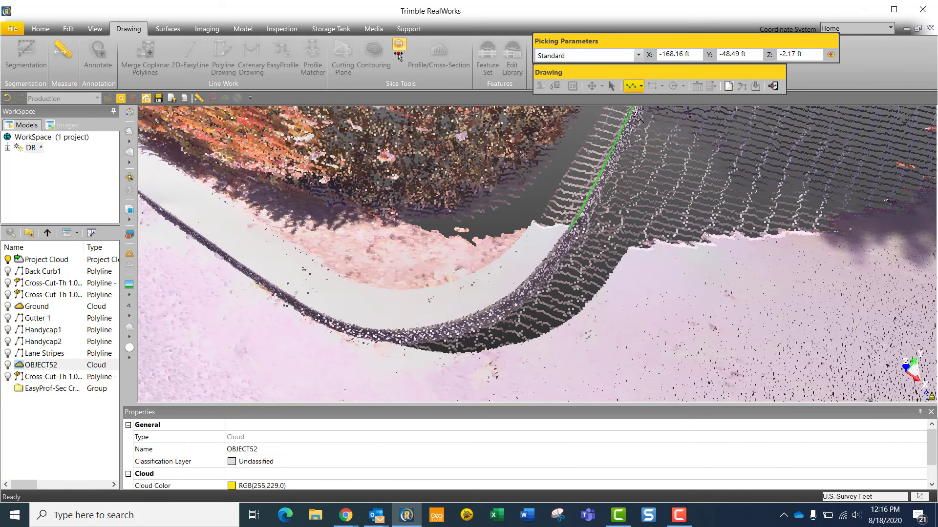
Trace the rounded curb bends with 3-Point Arc segments
left_click(641, 87)
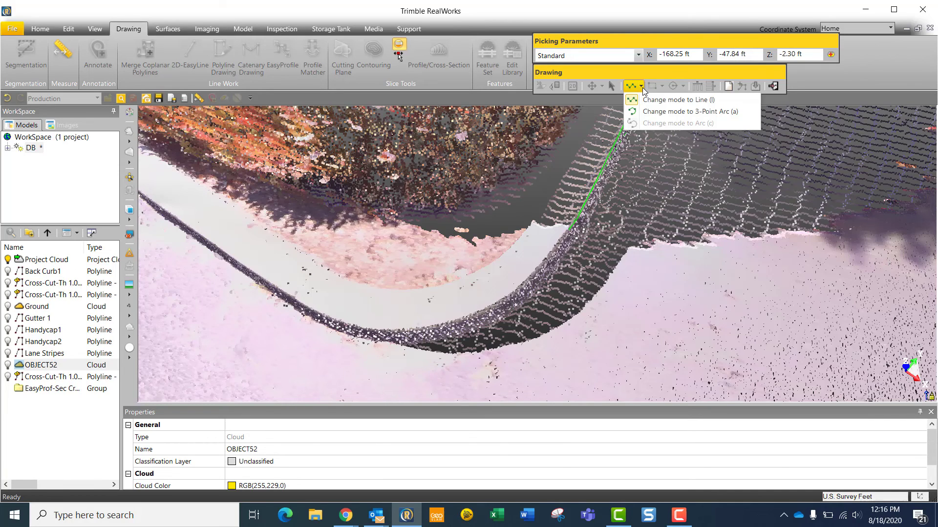
left_click(633, 114)
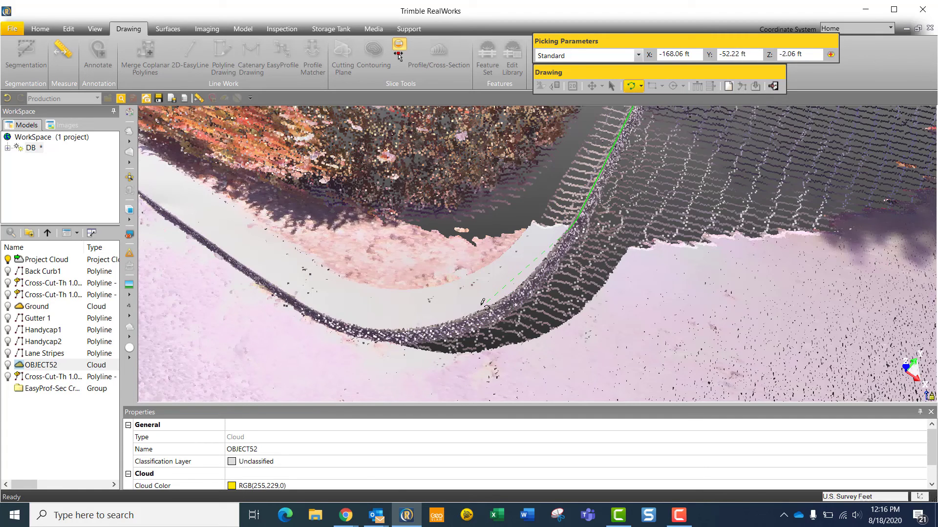
left_click(450, 318)
left_click(298, 298)
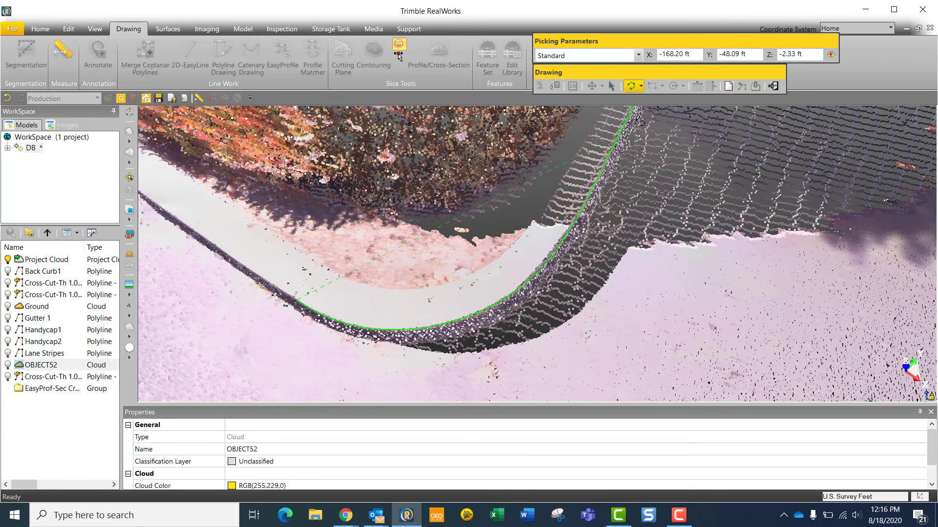
left_click(641, 86)
left_click(634, 100)
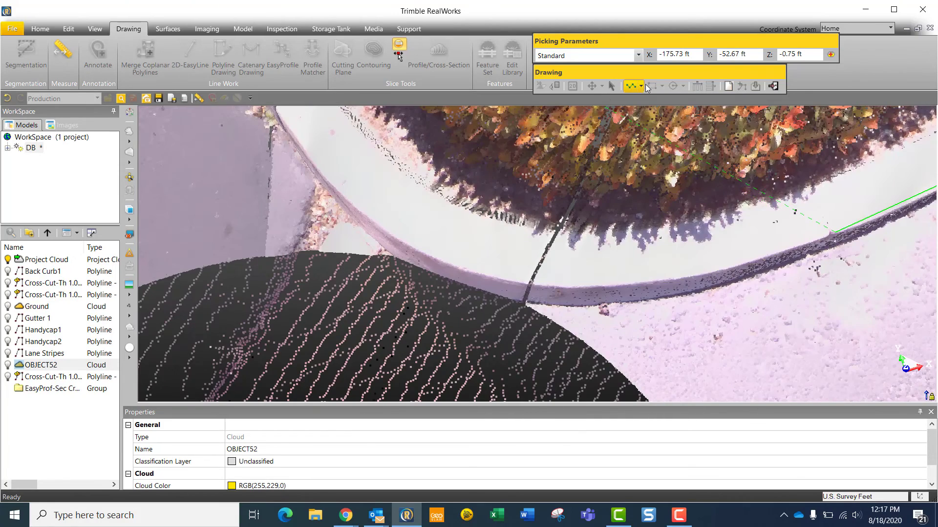
left_click(641, 87)
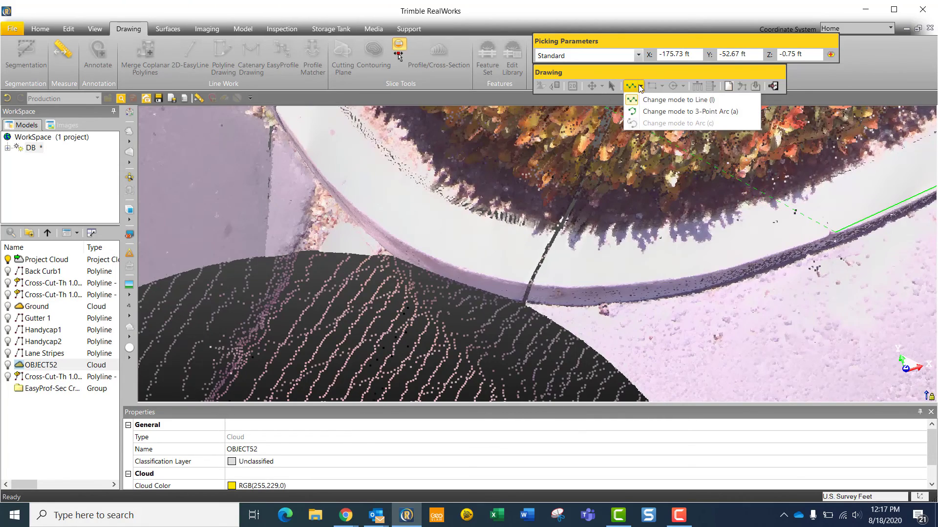
left_click(634, 111)
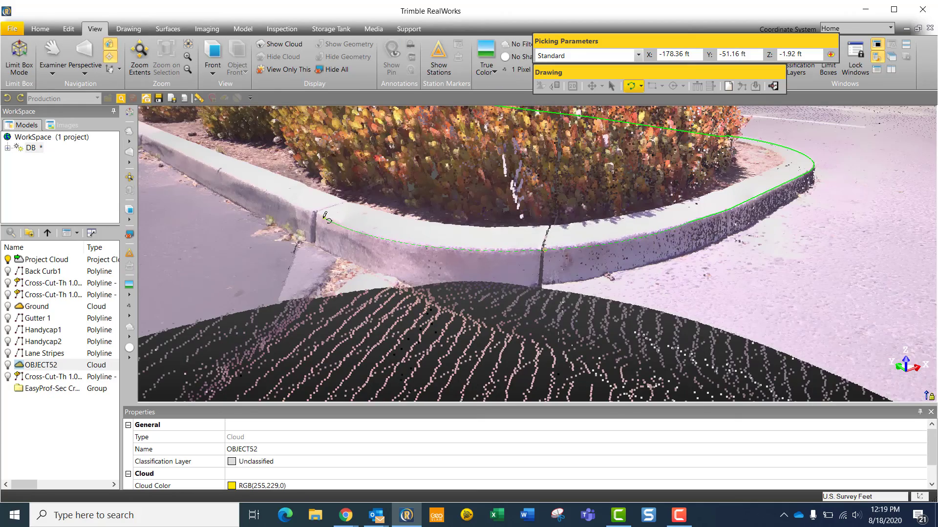
left_click_drag(325, 216, 638, 331)
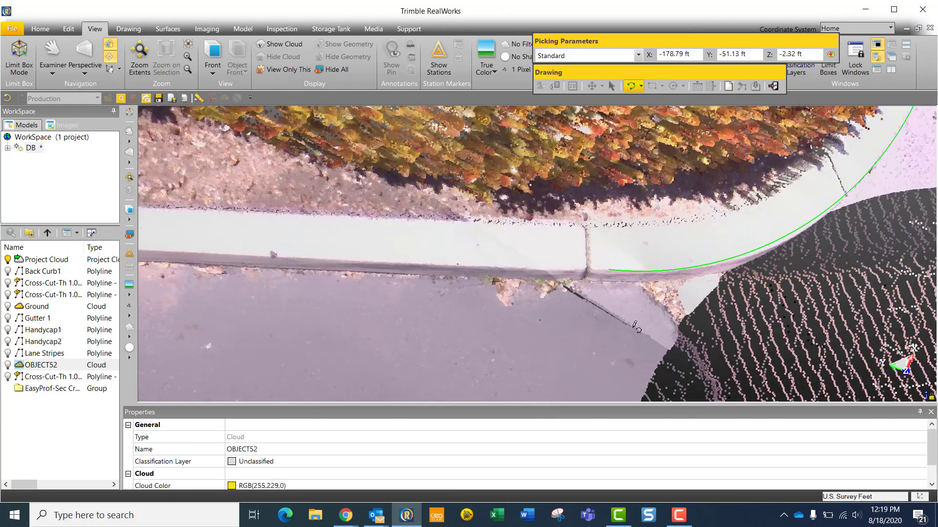
Add a final straight segment to the curb's end and finish the polyline with End Line
left_click(641, 89)
left_click(649, 97)
left_click(156, 250)
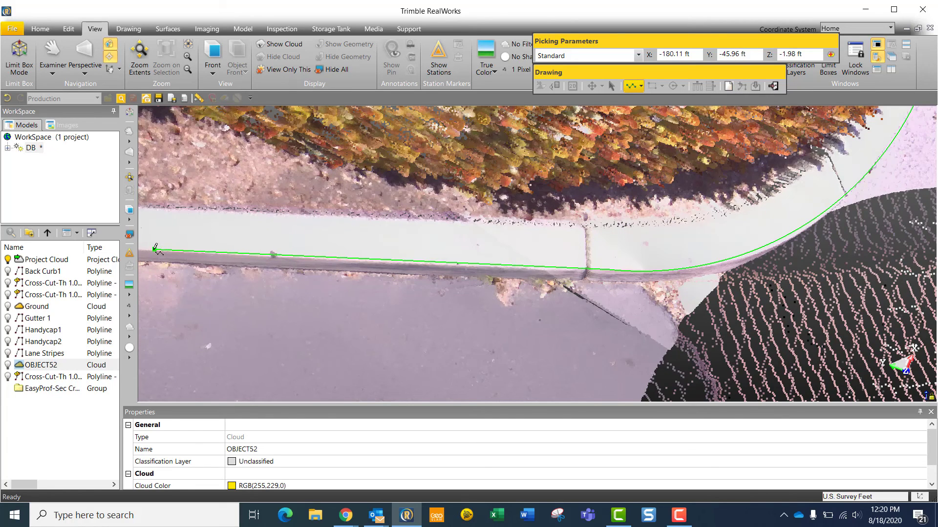
right_click(156, 250)
left_click(186, 272)
mouse_move(472, 286)
left_mouse_down()
mouse_move(464, 293)
mouse_move(518, 273)
mouse_move(556, 238)
mouse_move(561, 283)
mouse_move(505, 298)
mouse_move(557, 215)
mouse_move(566, 154)
mouse_move(550, 211)
mouse_move(502, 156)
mouse_move(764, 355)
mouse_move(759, 277)
mouse_move(498, 213)
mouse_move(697, 234)
mouse_move(688, 232)
left_mouse_up()
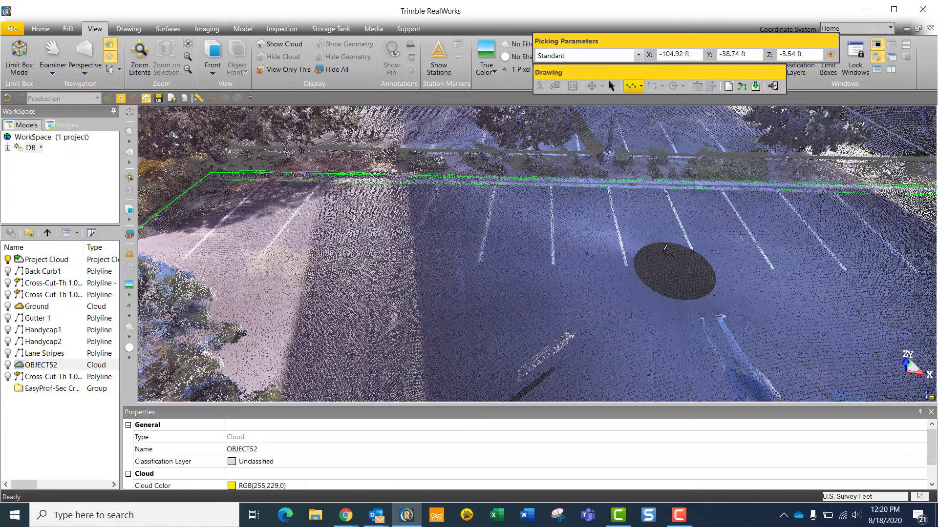
Hide the Project Cloud, show only the OBJECT52 cloud, and view the stripes from above
left_click(8, 259)
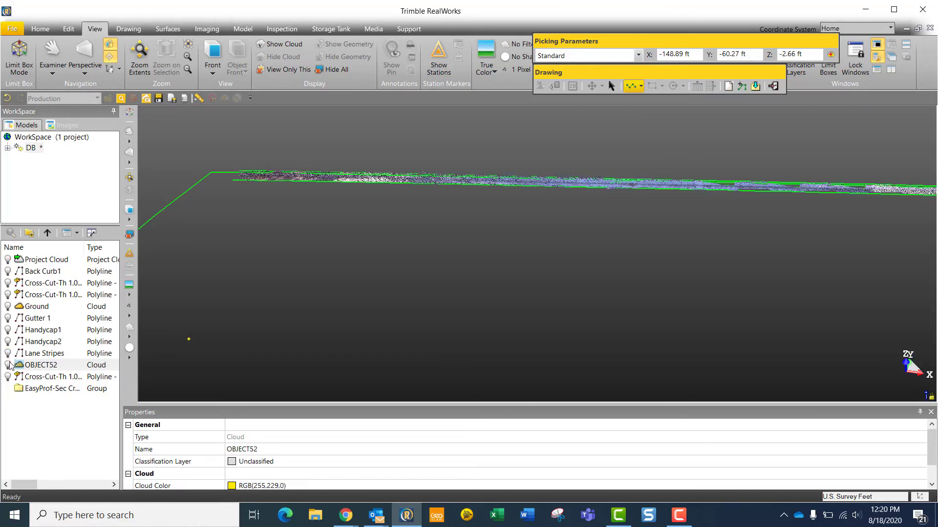
left_click(8, 365)
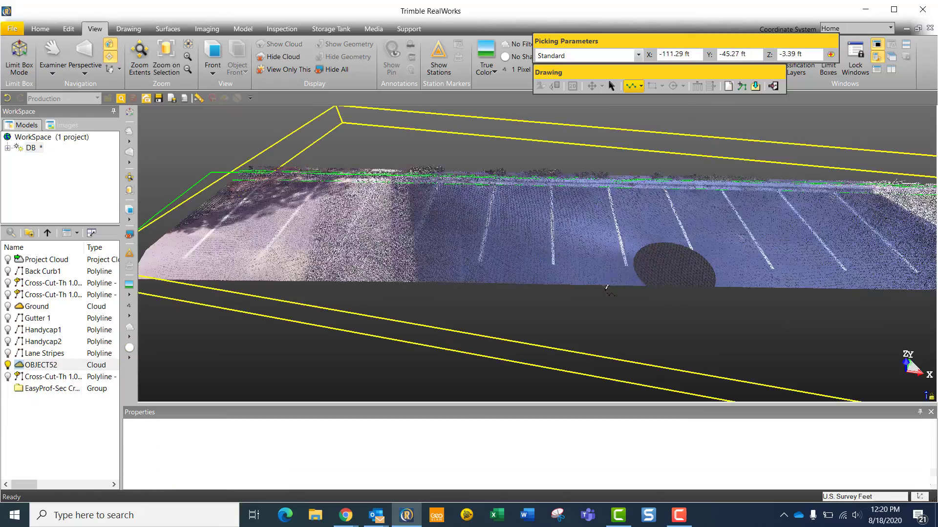
mouse_move(586, 300)
left_mouse_down()
mouse_move(602, 318)
mouse_move(591, 296)
mouse_move(540, 310)
mouse_move(548, 317)
mouse_move(542, 312)
mouse_move(593, 289)
mouse_move(579, 309)
left_mouse_up()
scroll(552, 328, "up", 5)
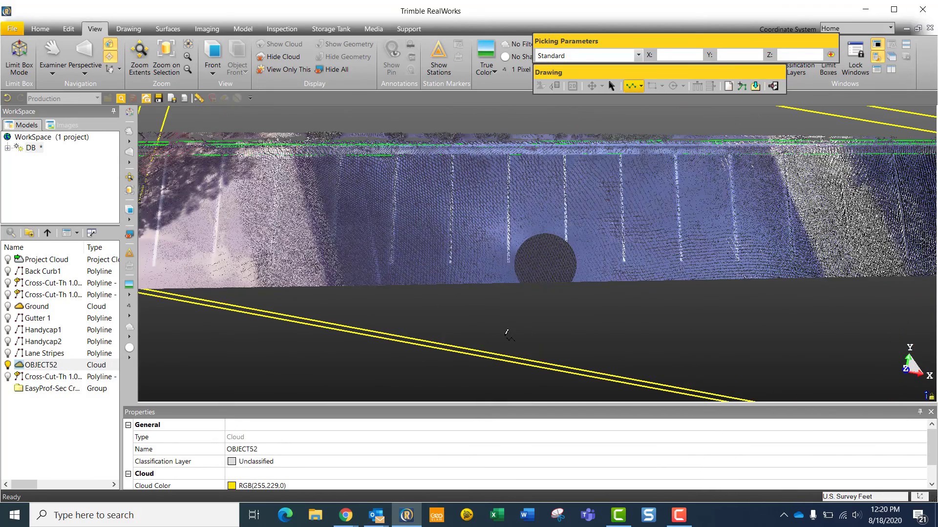
Close the drawing tool, confirming Yes to keep the curb line as polyline OBJECT59
left_click(773, 87)
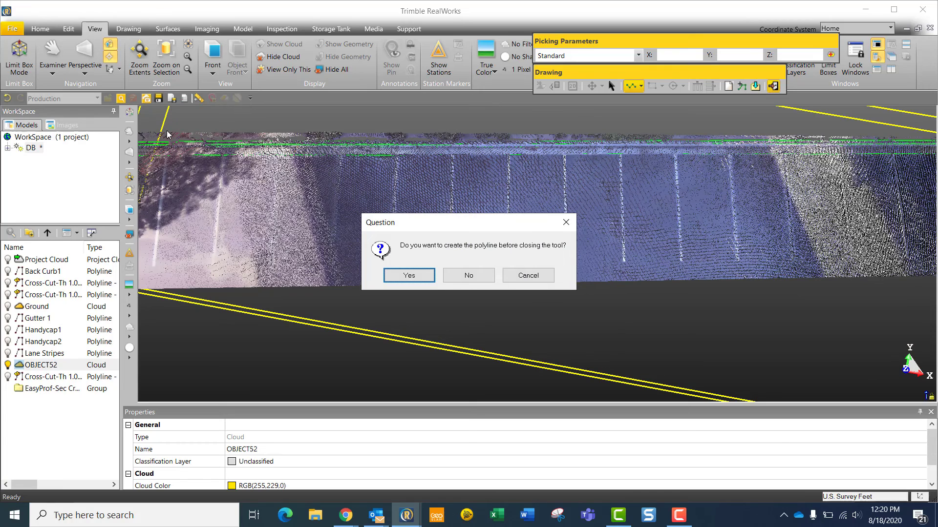
key("Return")
left_click(126, 32)
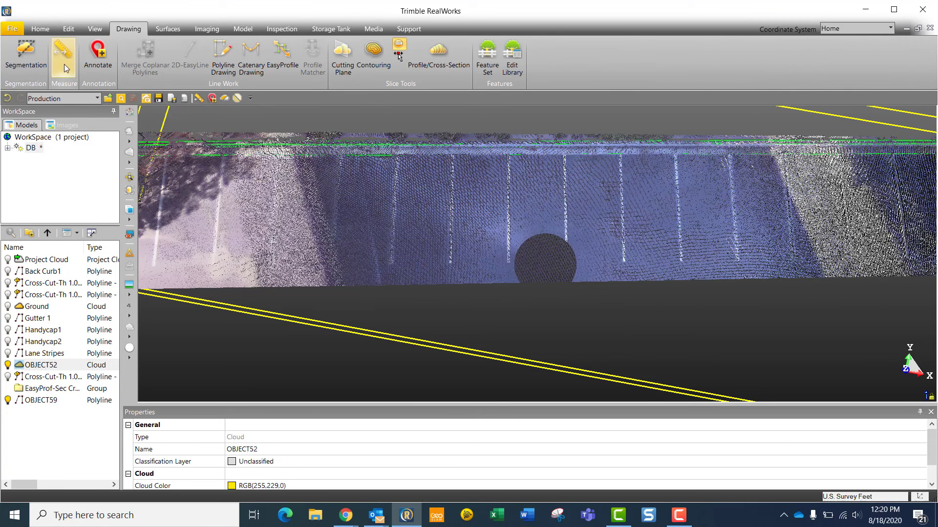
Start a new polyline on a horizontal plane fitted through three points on the OBJECT52 stripe cloud
left_click(226, 57)
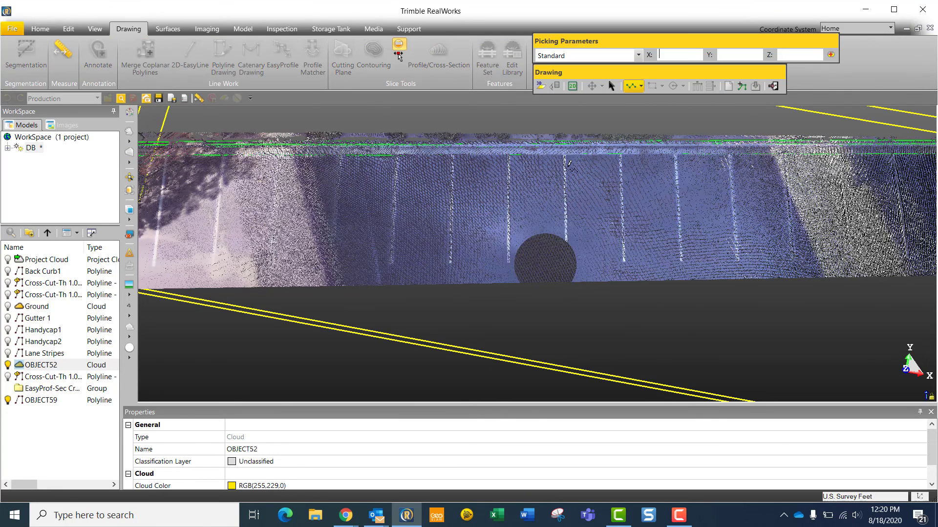
left_click(541, 87)
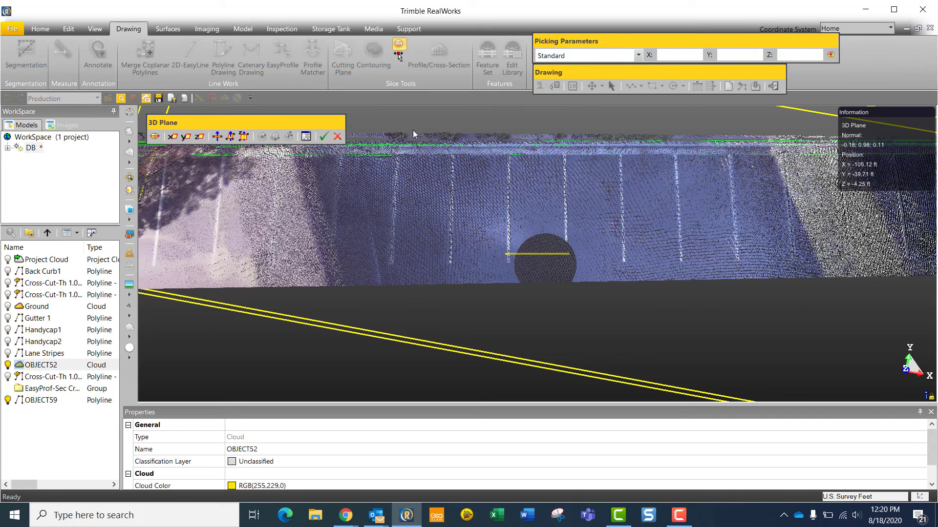
left_click(230, 136)
scroll(446, 197, "down", 3)
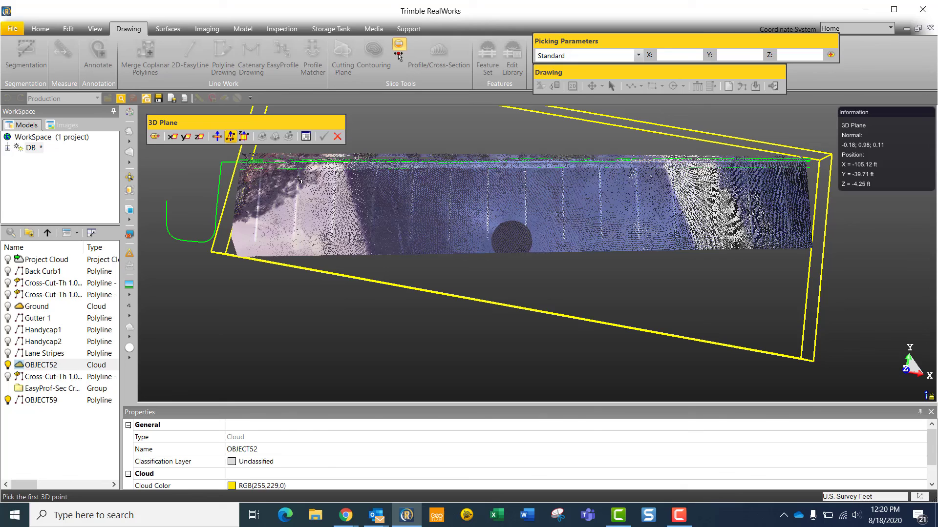
left_click(253, 179)
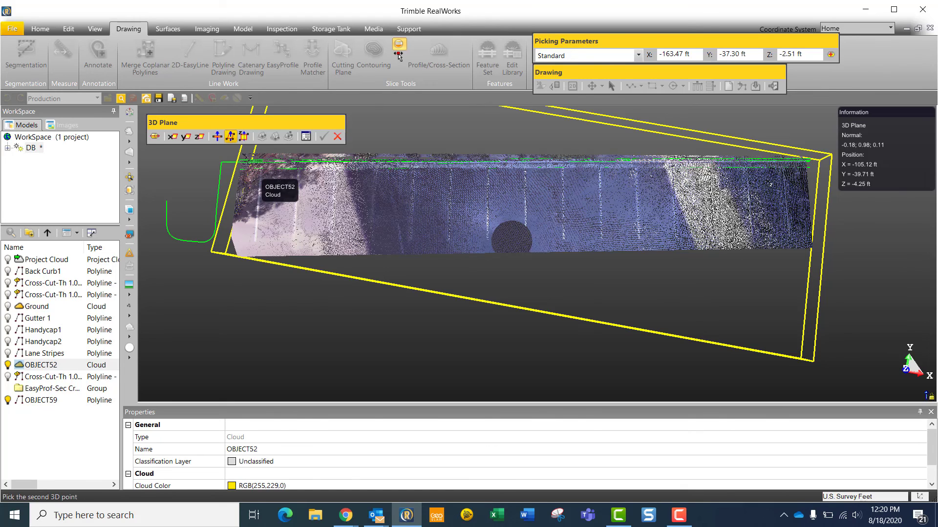
left_click(795, 174)
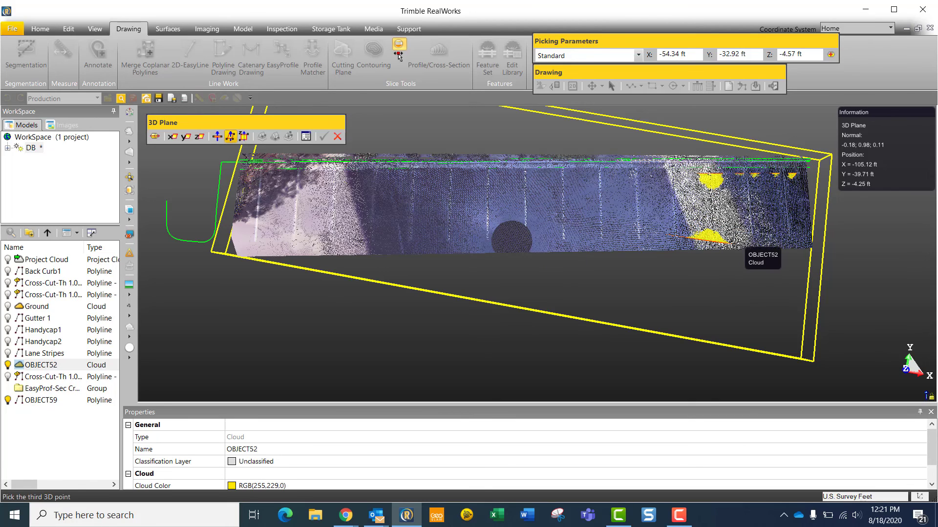
left_click(734, 242)
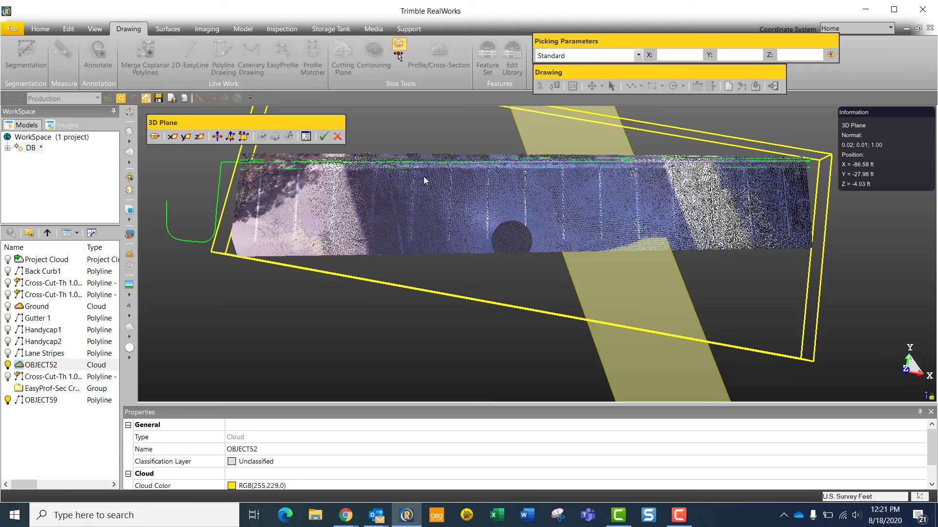
left_click(323, 137)
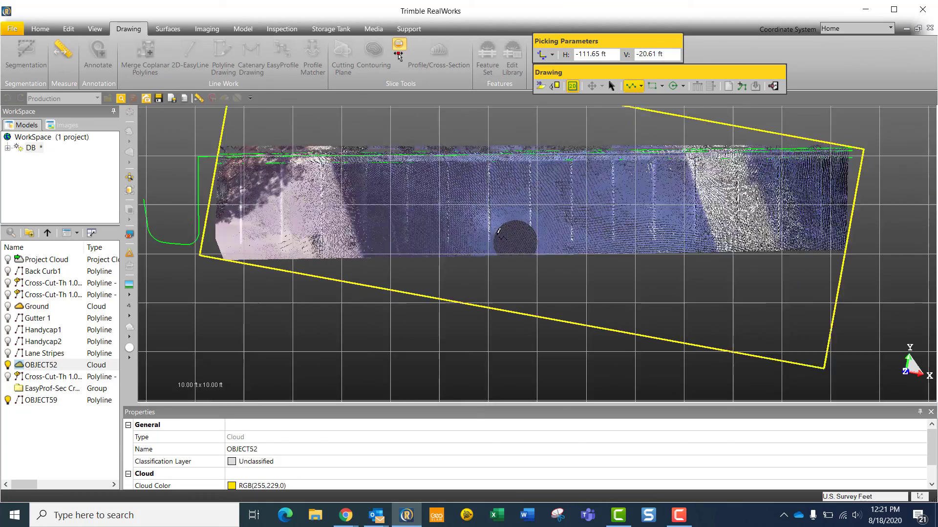
Zoom in on the stripes and switch the cloud to Color Coded Intensity
scroll(499, 230, "up", 8)
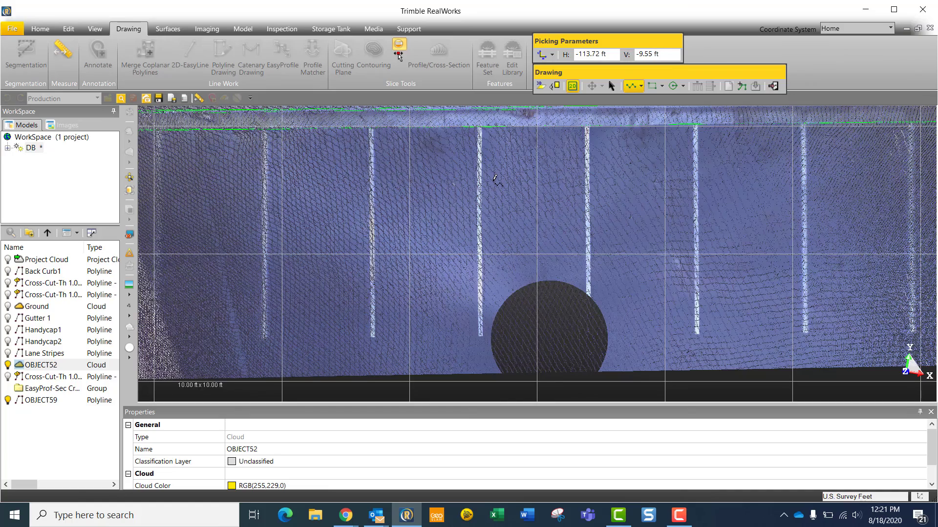
scroll(494, 178, "up", 3)
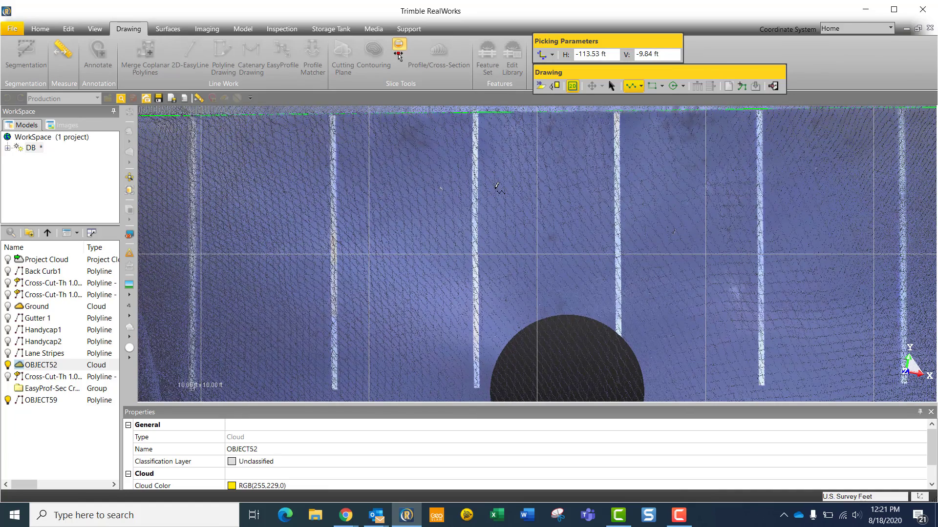
left_click(129, 295)
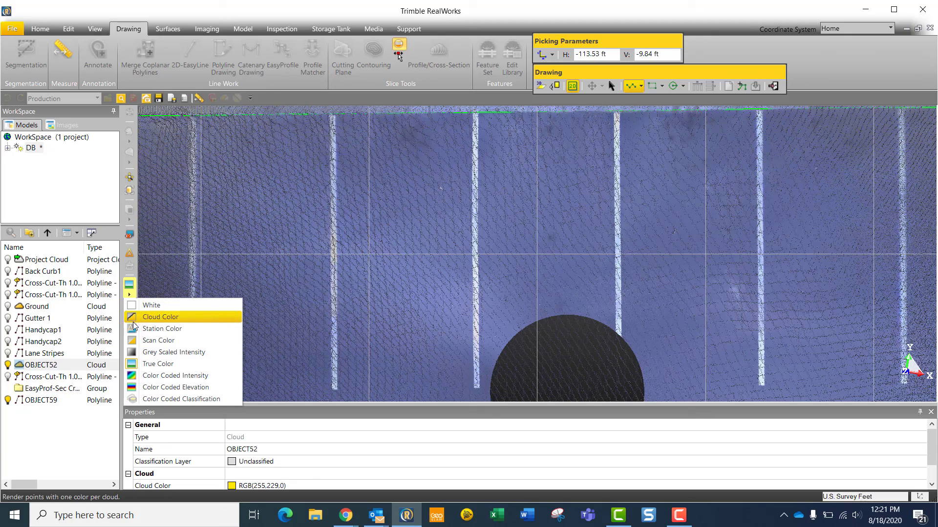
left_click(135, 376)
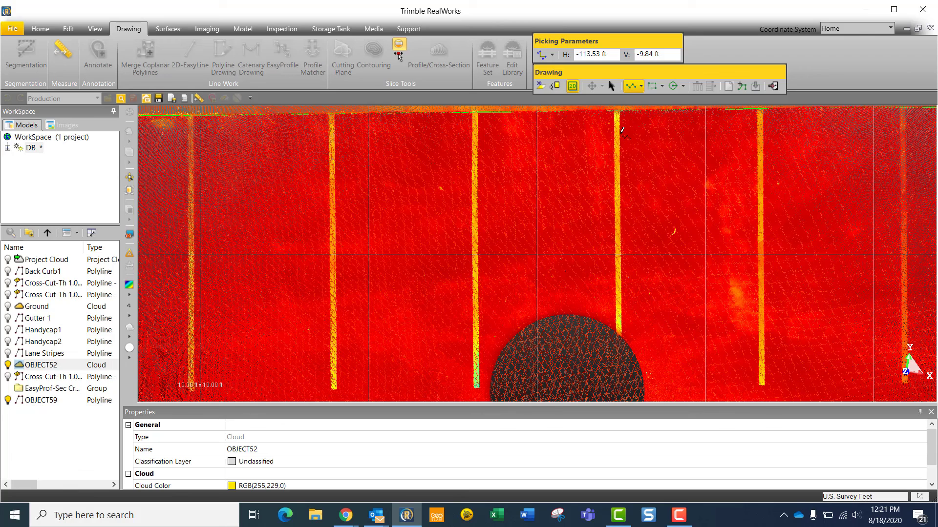
Draw a rectangle around one lane stripe from its top corner to its far end, creating OBJECT60
left_click(662, 87)
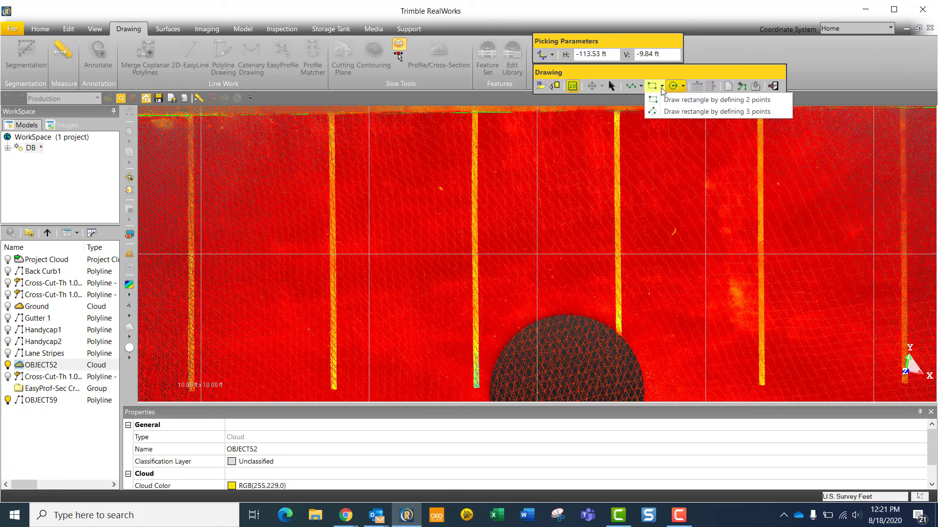
left_click(656, 98)
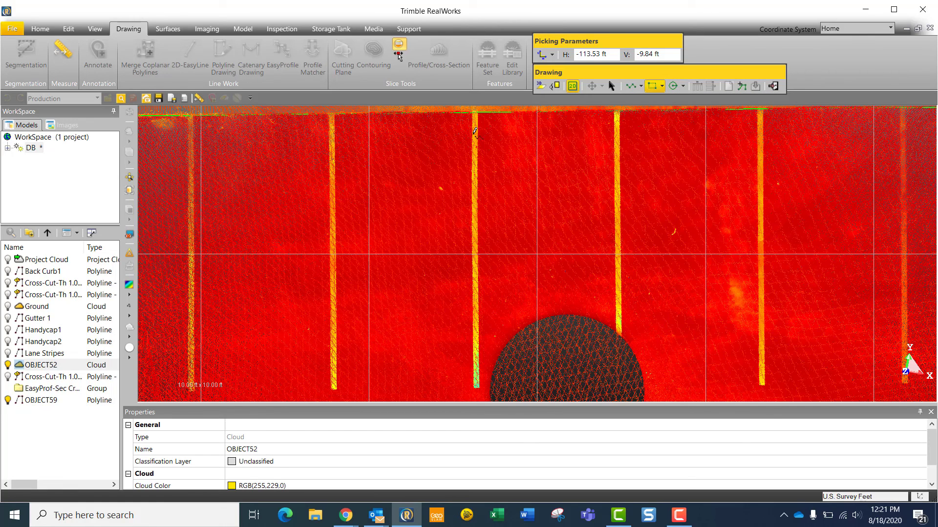
scroll(472, 124, "up", 3)
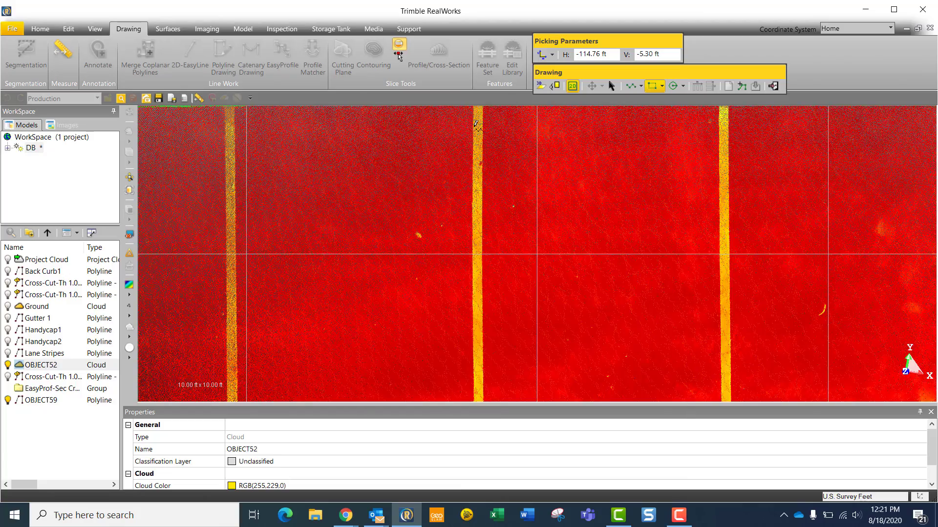
middle_click_drag(488, 125, 484, 179)
left_click(484, 180)
scroll(477, 262, "down", 4)
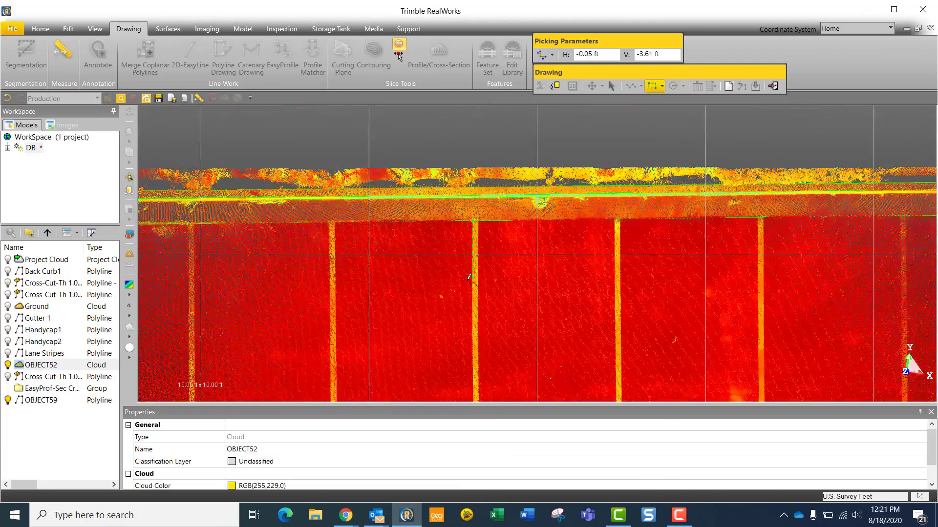
middle_click_drag(478, 347, 479, 235)
scroll(479, 236, "up", 4)
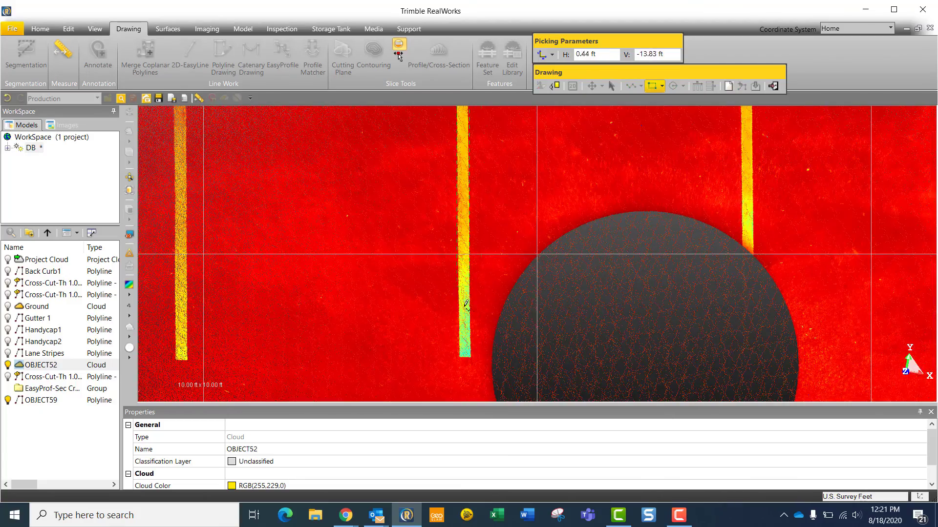
left_click(472, 352)
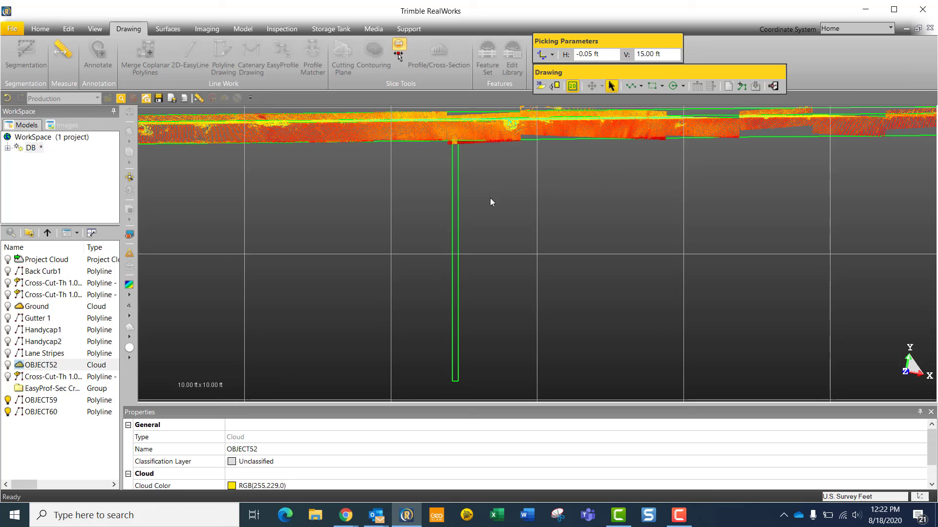
Select the stripe rectangle and show the OBJECT52 point cloud again
left_click(456, 220)
scroll(471, 249, "down", 1)
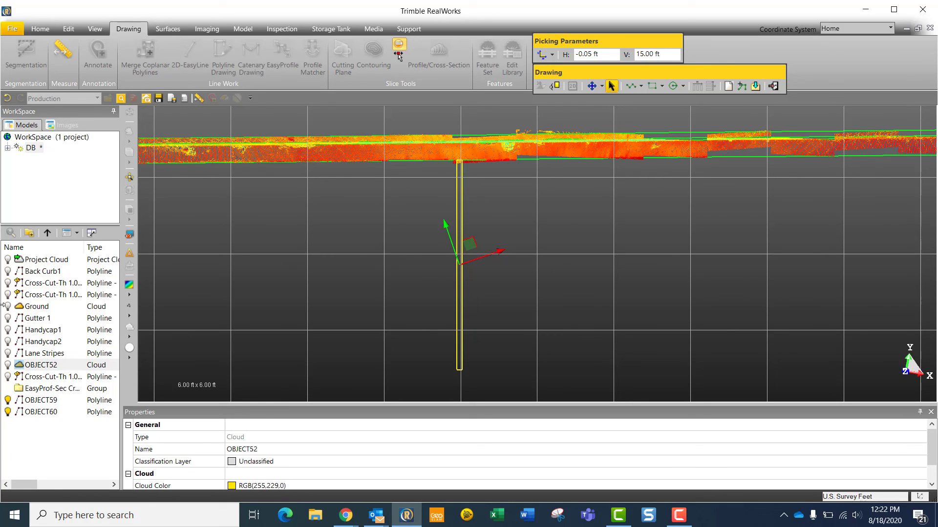
left_click(7, 365)
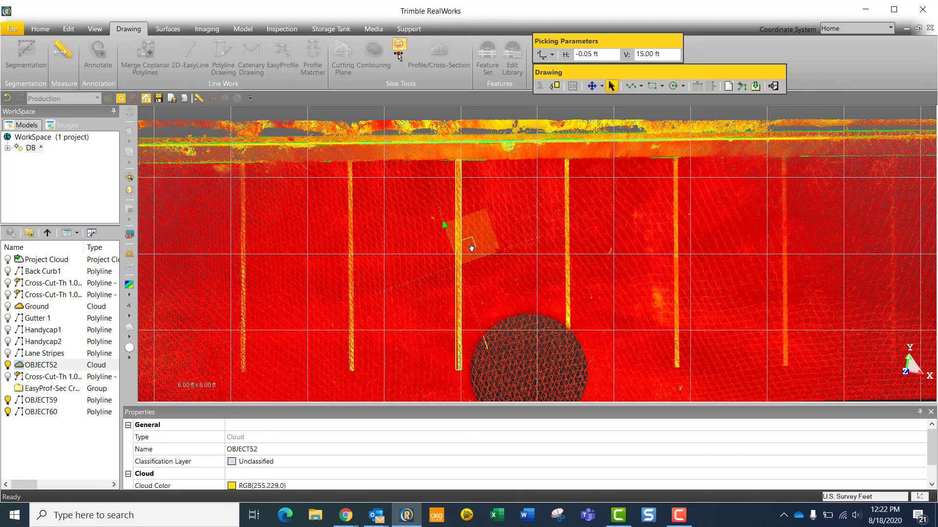
scroll(471, 247, "up", 2)
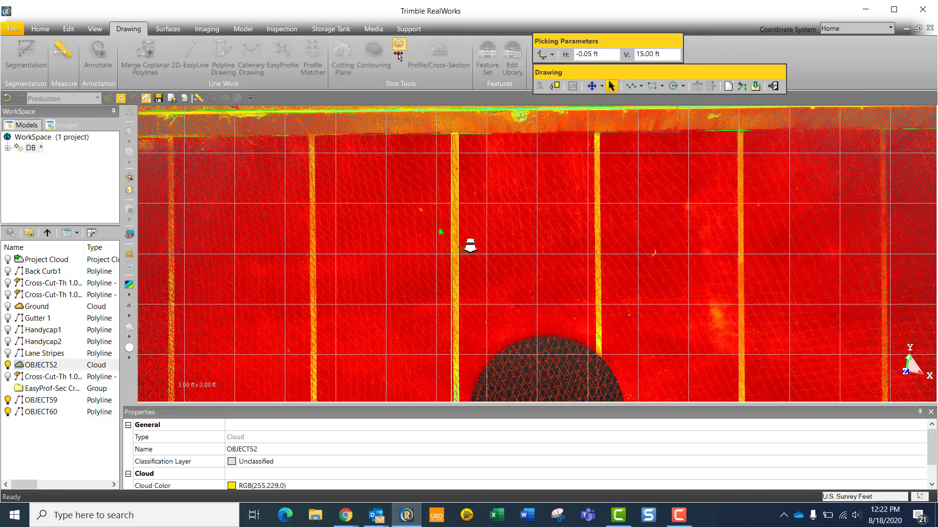
Copy the stripe rectangle and move the copy onto the next stripe to the right
right_click(465, 255)
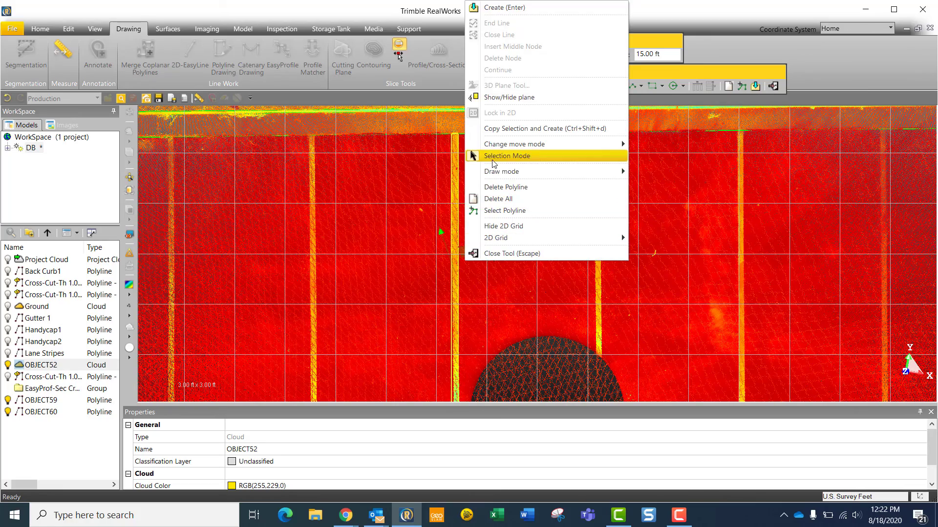
left_click(494, 130)
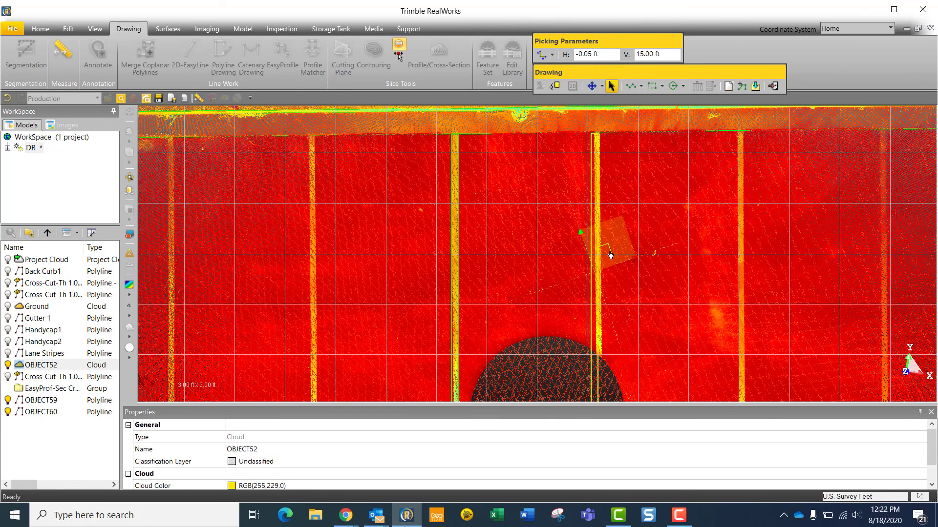
left_click(612, 252)
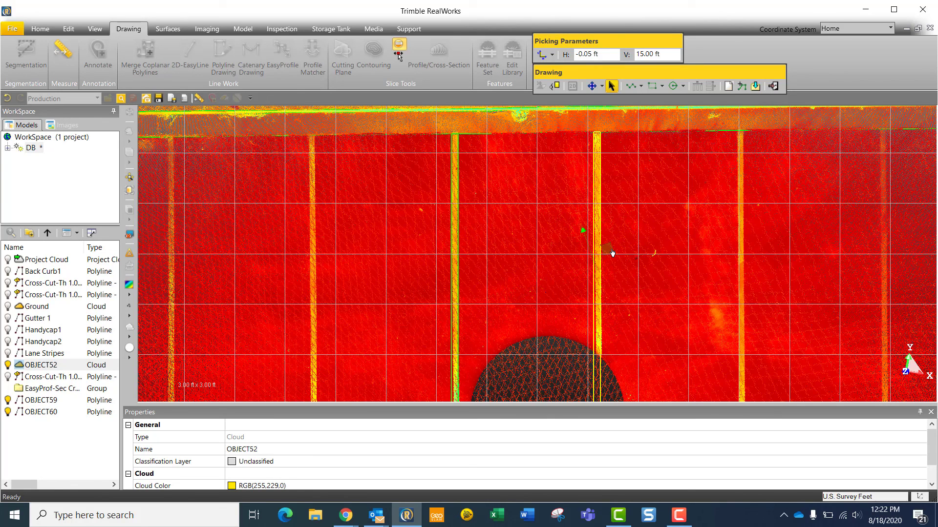
right_click(613, 252)
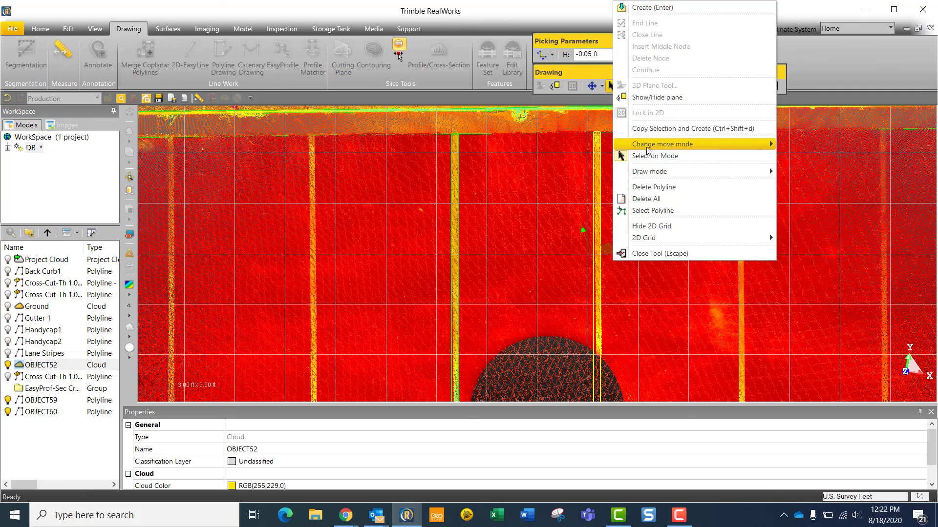
left_click(646, 129)
left_click_drag(609, 250, 753, 250)
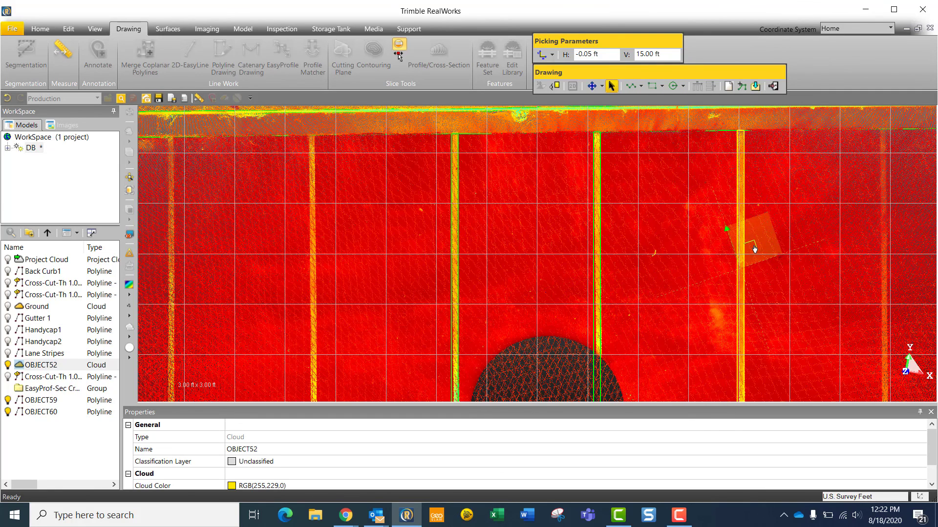
right_click(754, 249)
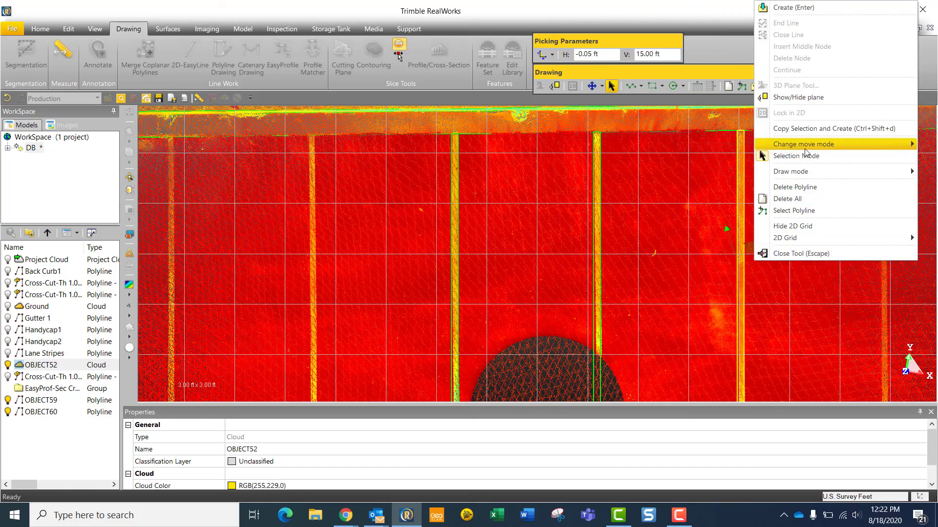
left_click(801, 129)
middle_click_drag(781, 250, 511, 250)
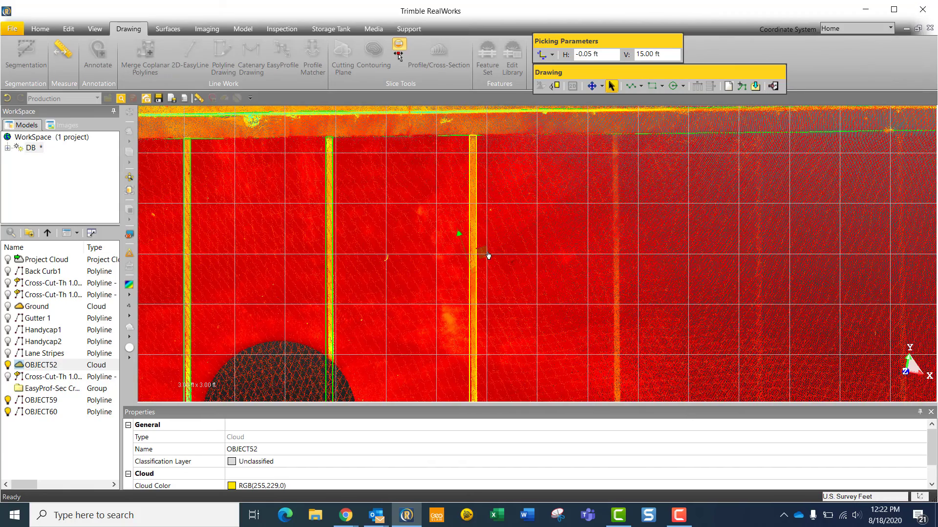
left_click(130, 294)
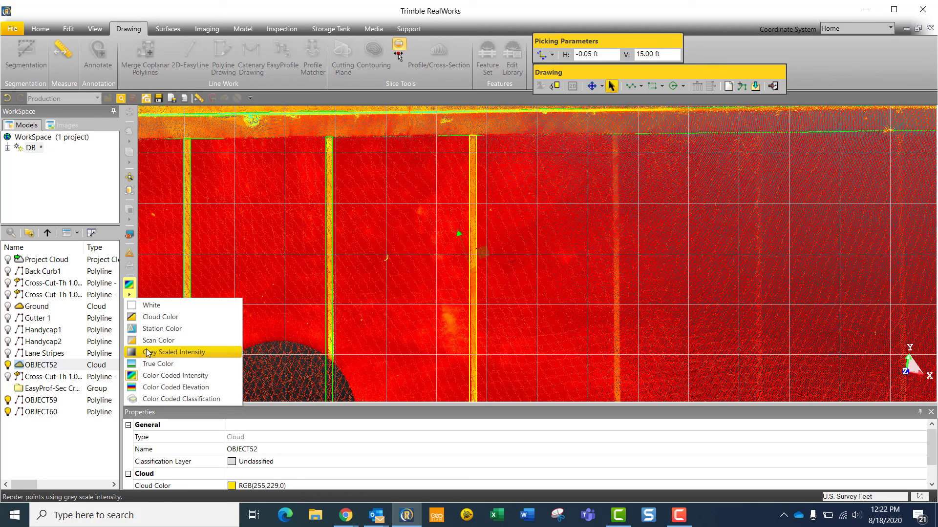
Switch to True Color, move rectangle copies onto the next lane stripes, and create OBJECT61
left_click(149, 366)
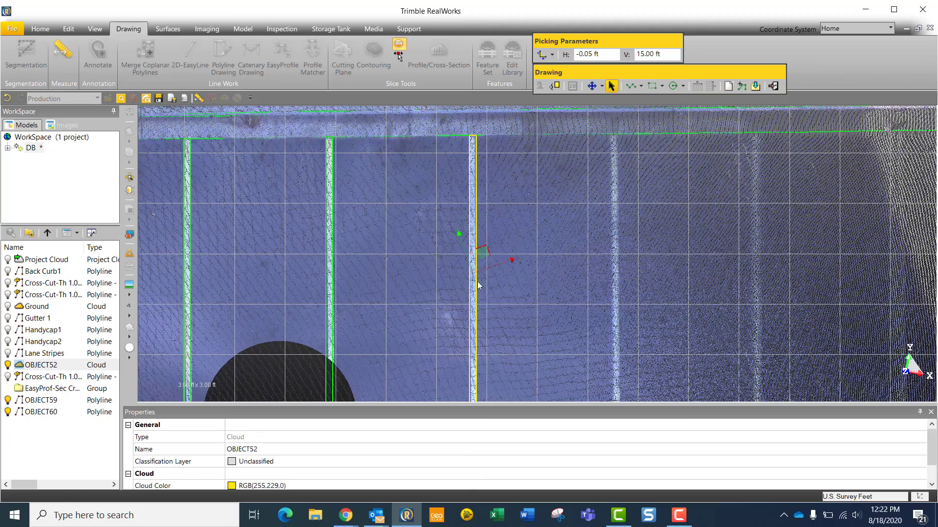
middle_click_drag(478, 286, 417, 272)
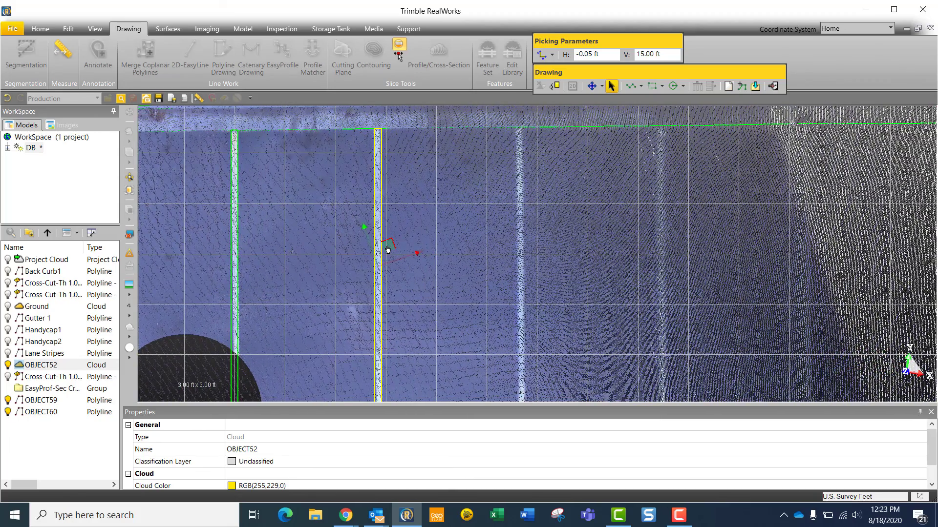
left_click_drag(388, 250, 530, 249)
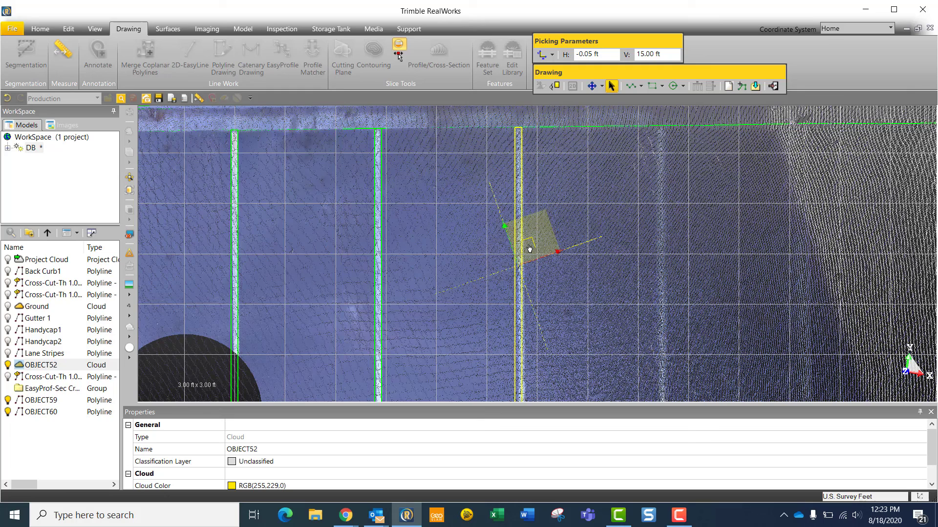
right_click(528, 251)
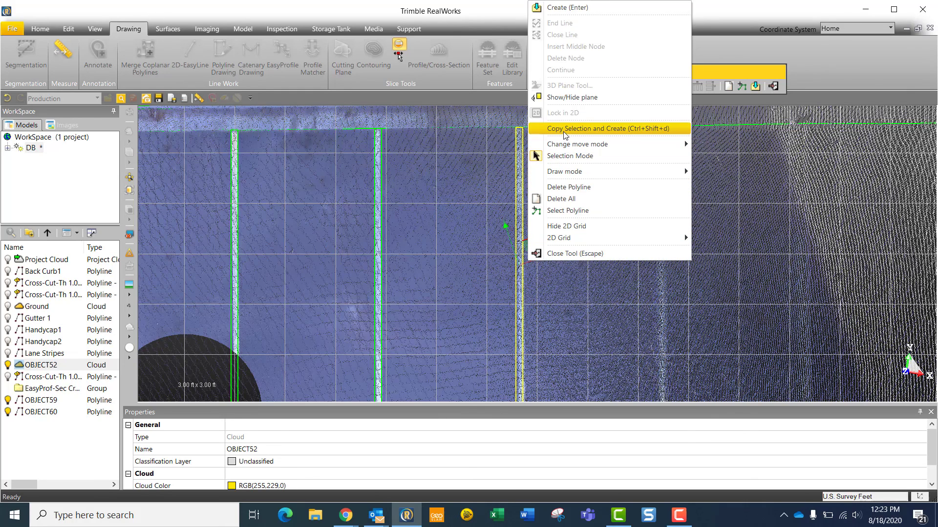
left_click(561, 158)
left_click_drag(534, 245, 677, 244)
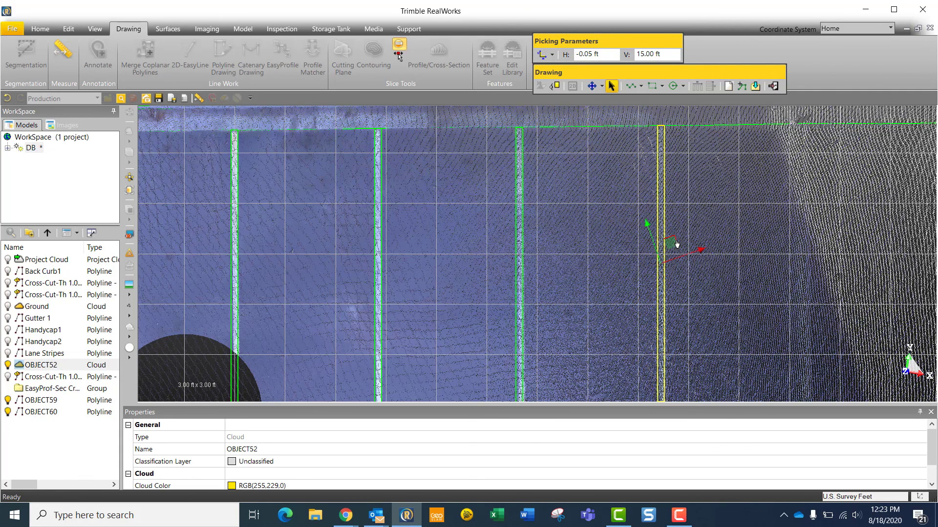
left_click(755, 87)
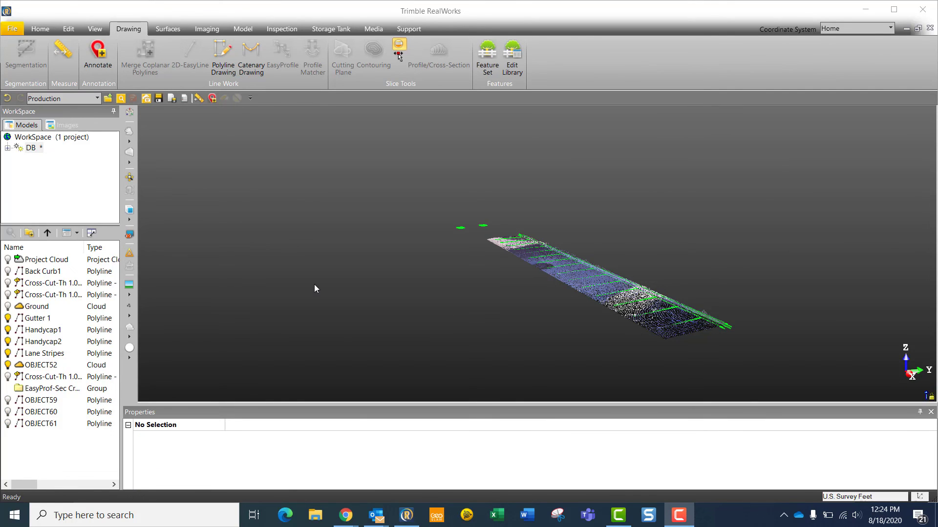
Turn the Project Cloud back on in Color Coded Intensity and fly along the curb to check the lines
left_click(7, 259)
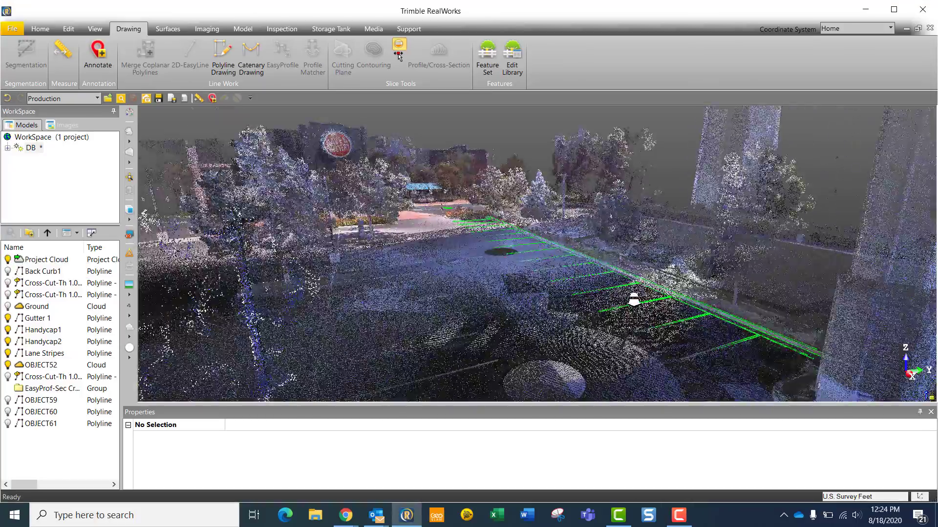
scroll(633, 298, "up", 10)
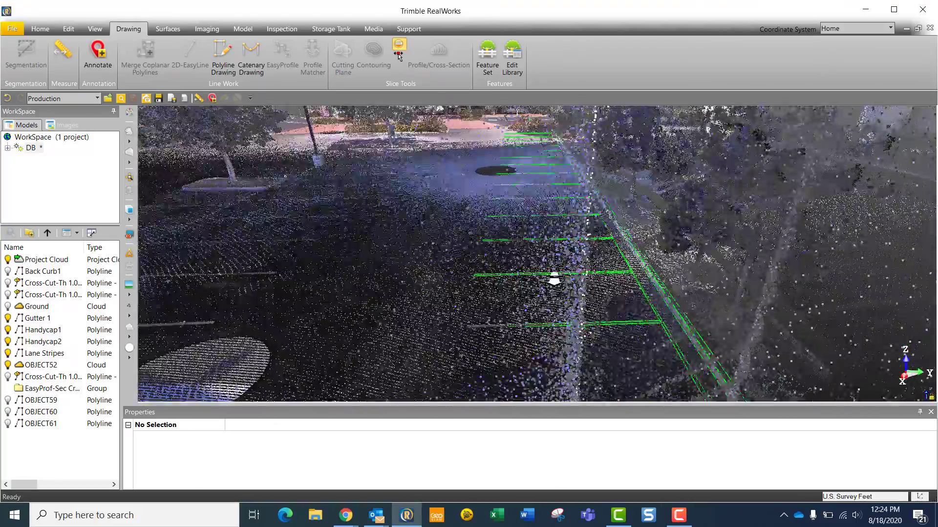
left_click_drag(553, 278, 532, 284)
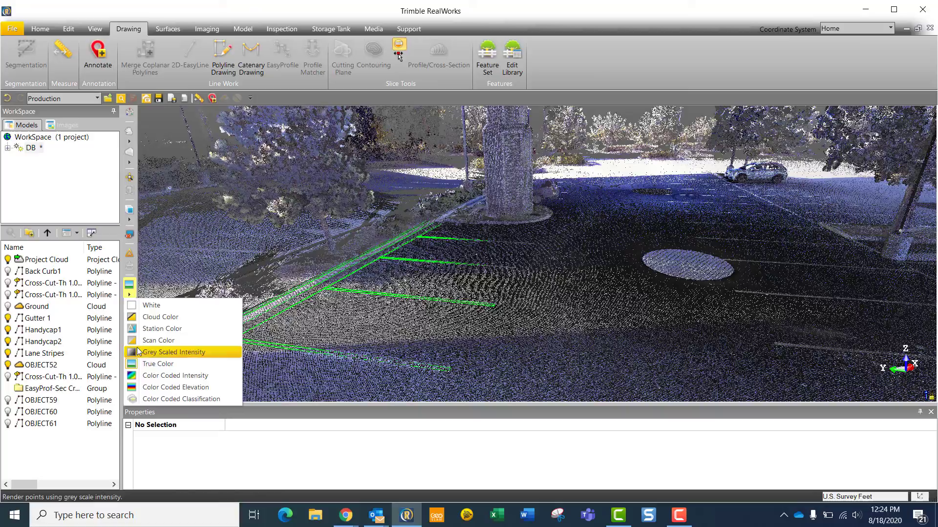
left_click(145, 377)
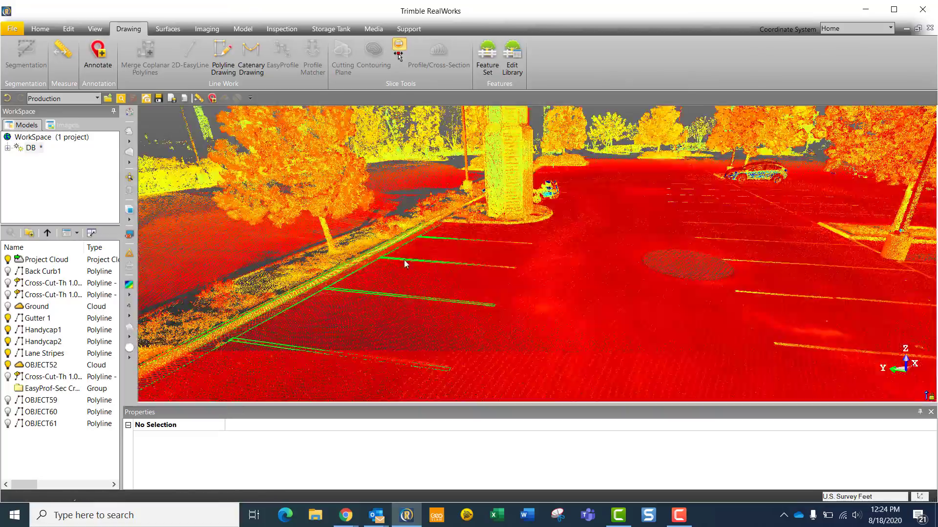
scroll(405, 263, "up", 6)
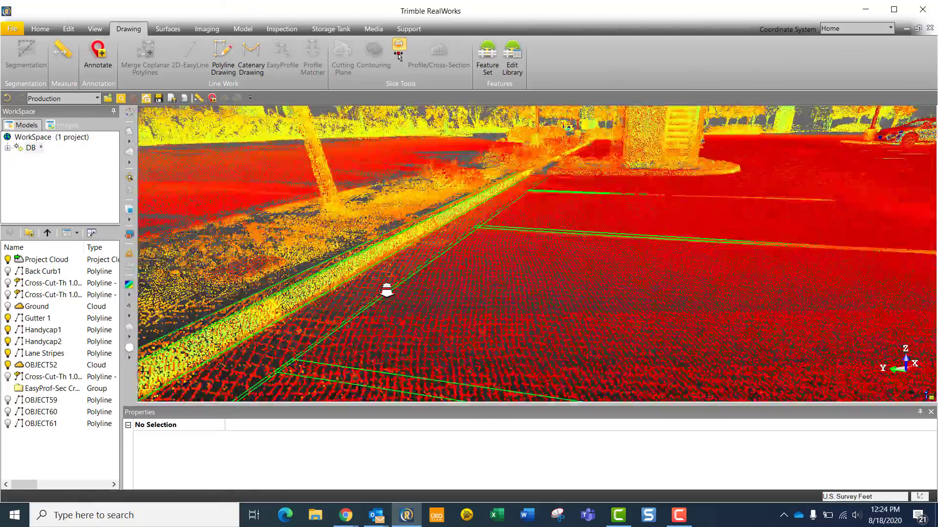
scroll(386, 291, "down", 6)
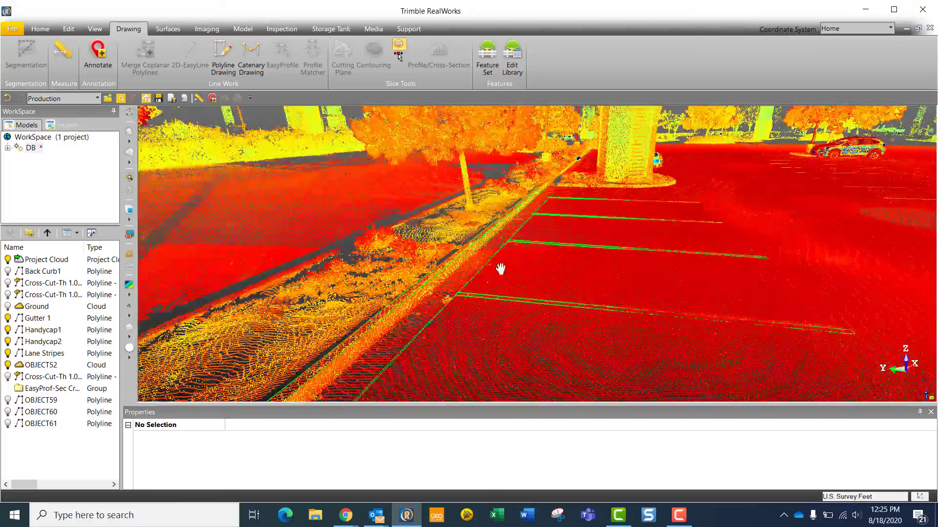
mouse_move(500, 269)
left_mouse_down()
mouse_move(572, 217)
mouse_move(530, 279)
mouse_move(524, 316)
mouse_move(545, 241)
mouse_move(471, 312)
mouse_move(503, 259)
mouse_move(467, 301)
mouse_move(449, 298)
mouse_move(496, 237)
mouse_move(418, 318)
mouse_move(290, 320)
mouse_move(475, 341)
mouse_move(400, 412)
mouse_move(325, 346)
mouse_move(581, 291)
mouse_move(536, 335)
mouse_move(429, 267)
mouse_move(461, 203)
mouse_move(367, 253)
mouse_move(361, 264)
mouse_move(571, 236)
mouse_move(468, 265)
mouse_move(402, 259)
mouse_move(568, 288)
mouse_move(155, 332)
left_mouse_up()
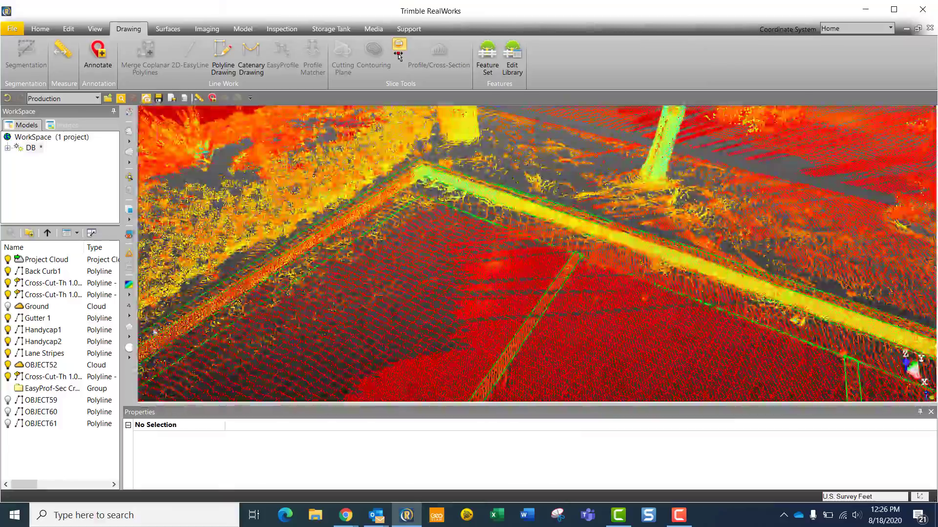
Try Grey Scaled Intensity, settle on True Color, and orbit around the planter and curb
left_click(130, 295)
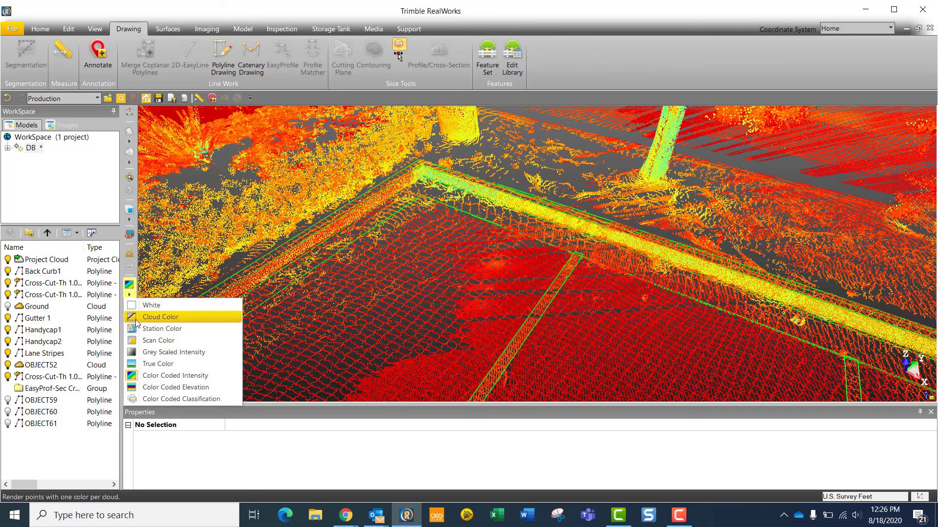
left_click(137, 352)
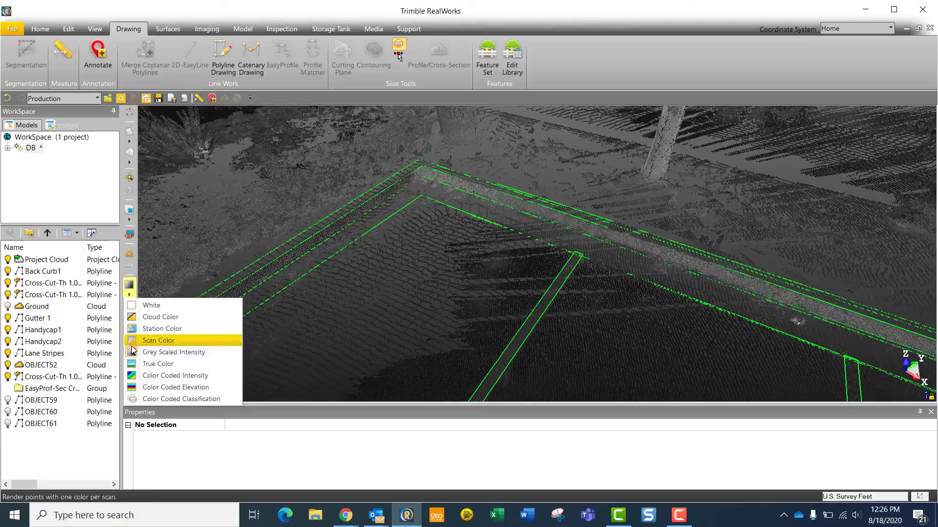
left_click(134, 365)
mouse_move(340, 302)
left_mouse_down()
mouse_move(492, 234)
mouse_move(323, 345)
mouse_move(324, 329)
mouse_move(477, 350)
mouse_move(581, 330)
mouse_move(592, 314)
mouse_move(470, 330)
mouse_move(540, 281)
mouse_move(385, 268)
mouse_move(347, 267)
mouse_move(335, 304)
mouse_move(299, 313)
mouse_move(315, 316)
mouse_move(301, 322)
mouse_move(341, 338)
mouse_move(398, 313)
mouse_move(452, 326)
mouse_move(571, 274)
mouse_move(576, 312)
mouse_move(542, 305)
left_mouse_up()
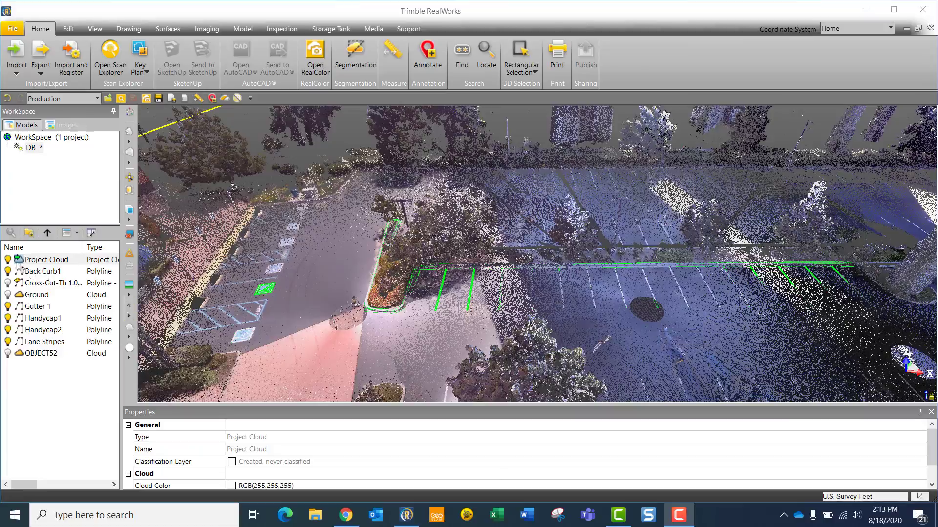
Hide the Project Cloud and select the polylines from Gutter 1 through Lane Stripes
left_click(8, 260)
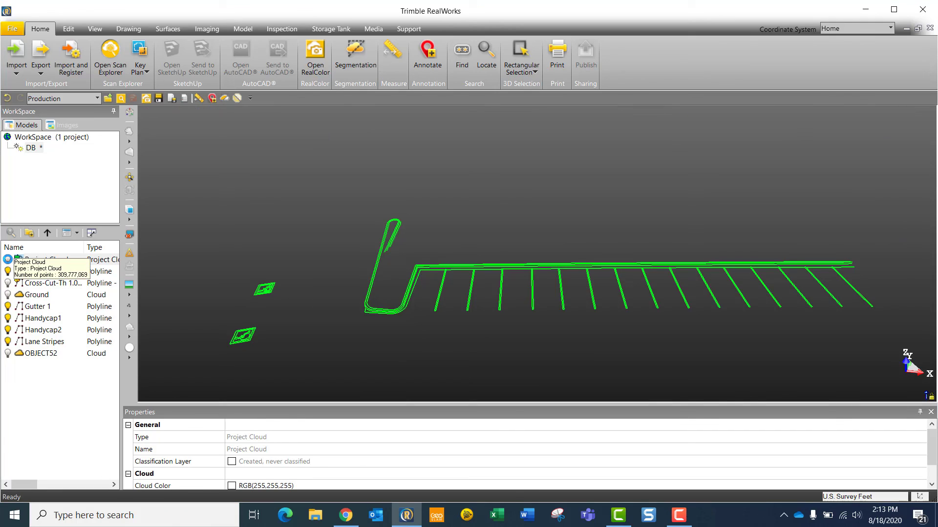
left_click(27, 306)
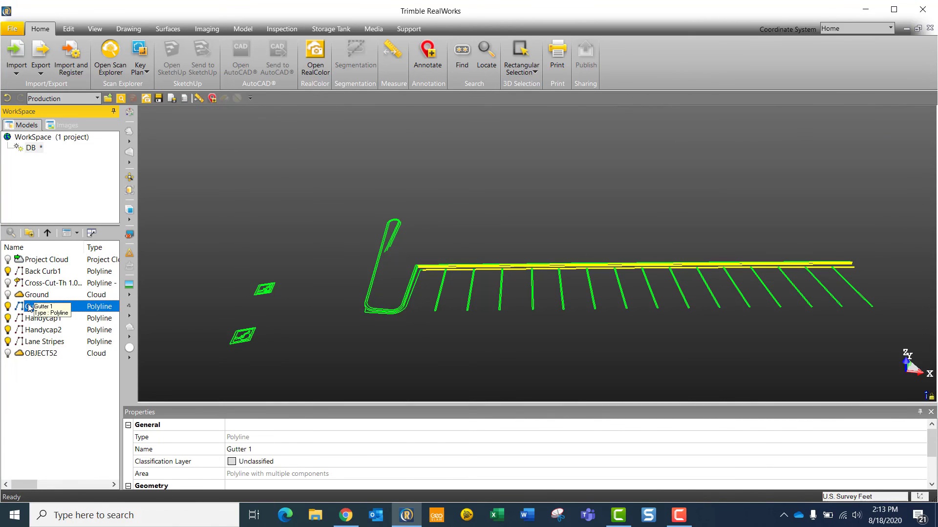
left_click(28, 341, "shift")
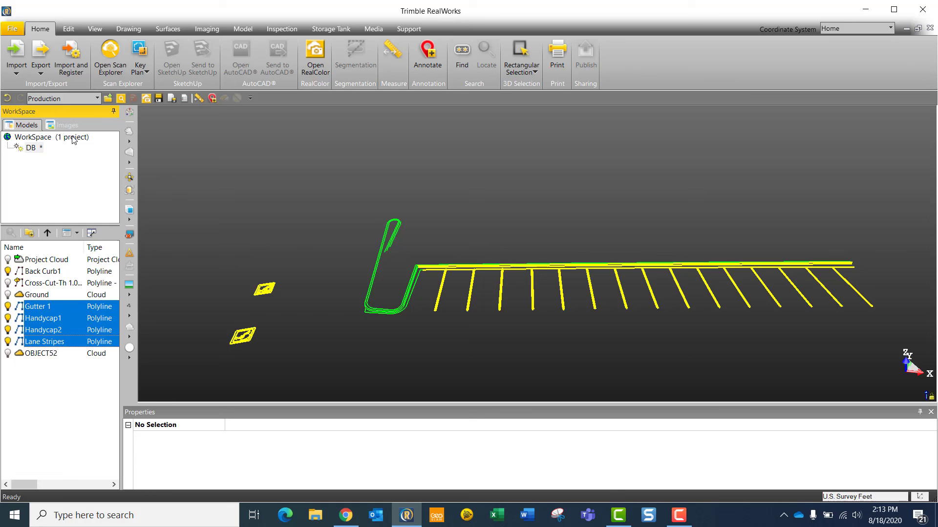
Export the selected polylines and choose LandXML as the file type
left_click(41, 55)
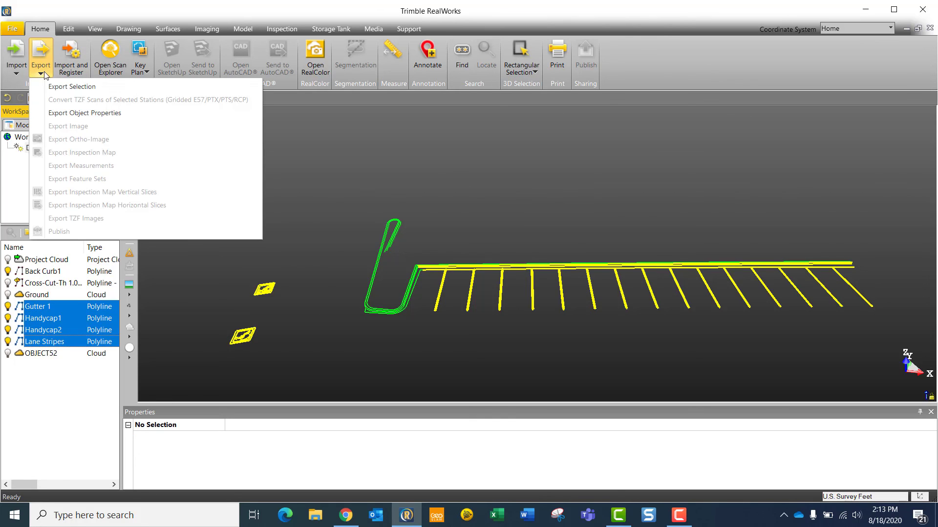
left_click(57, 88)
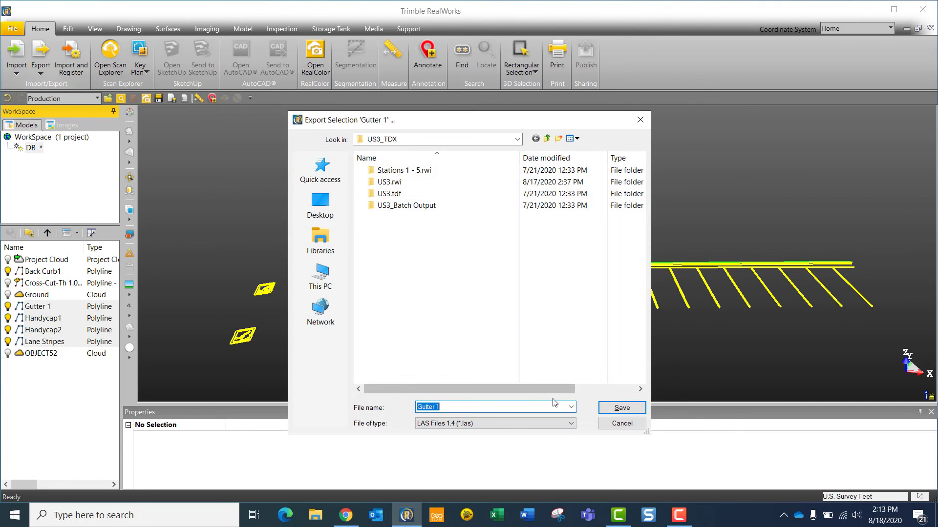
left_click(569, 423)
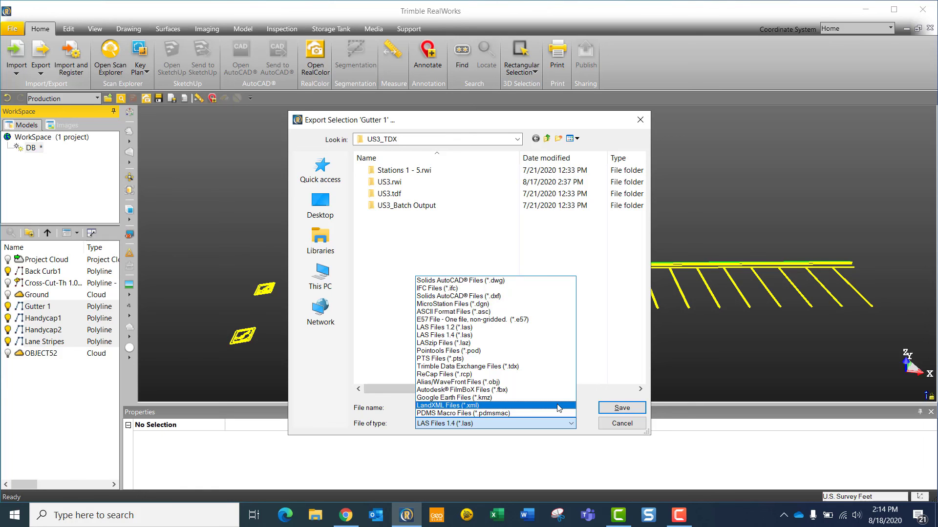
left_click(559, 405)
Cancel the export, show the Project Cloud again in an oblique view, and open the Drawing tab
left_click(622, 423)
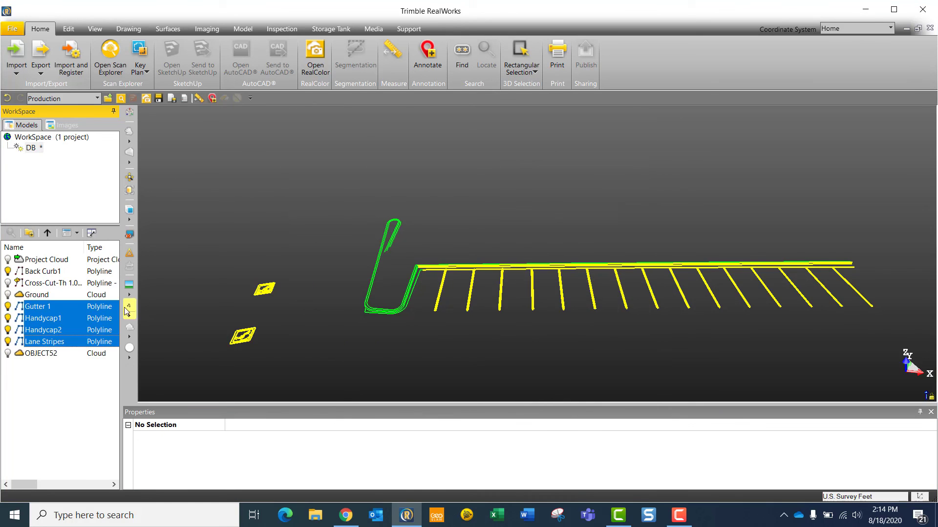
left_click(9, 260)
left_click_drag(483, 307, 499, 268)
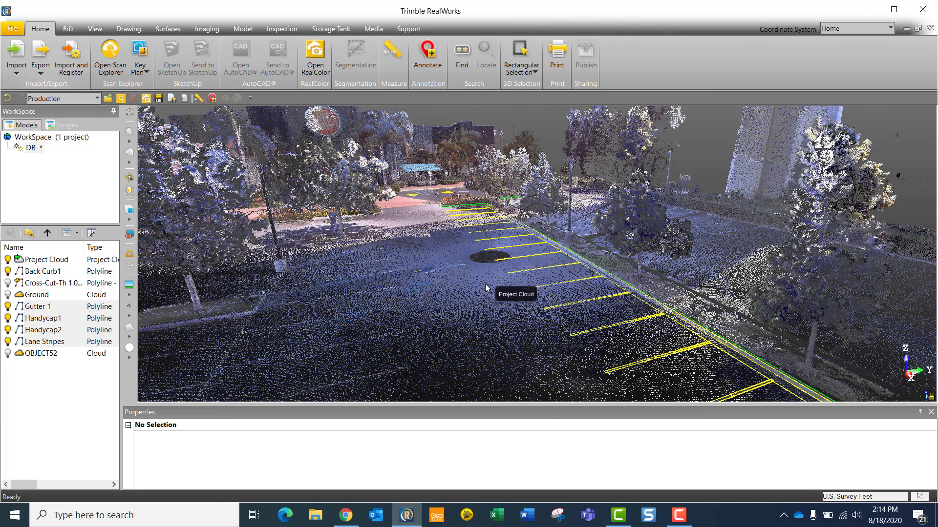
left_click(129, 29)
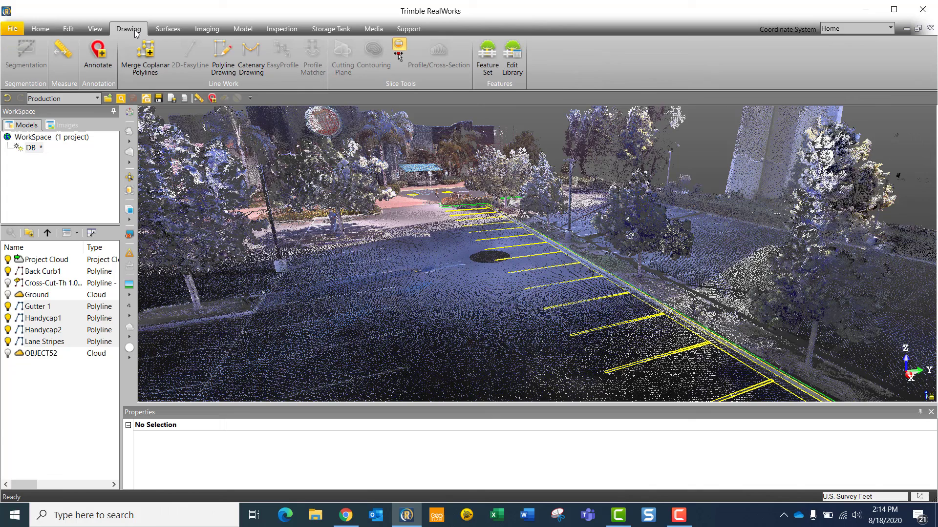